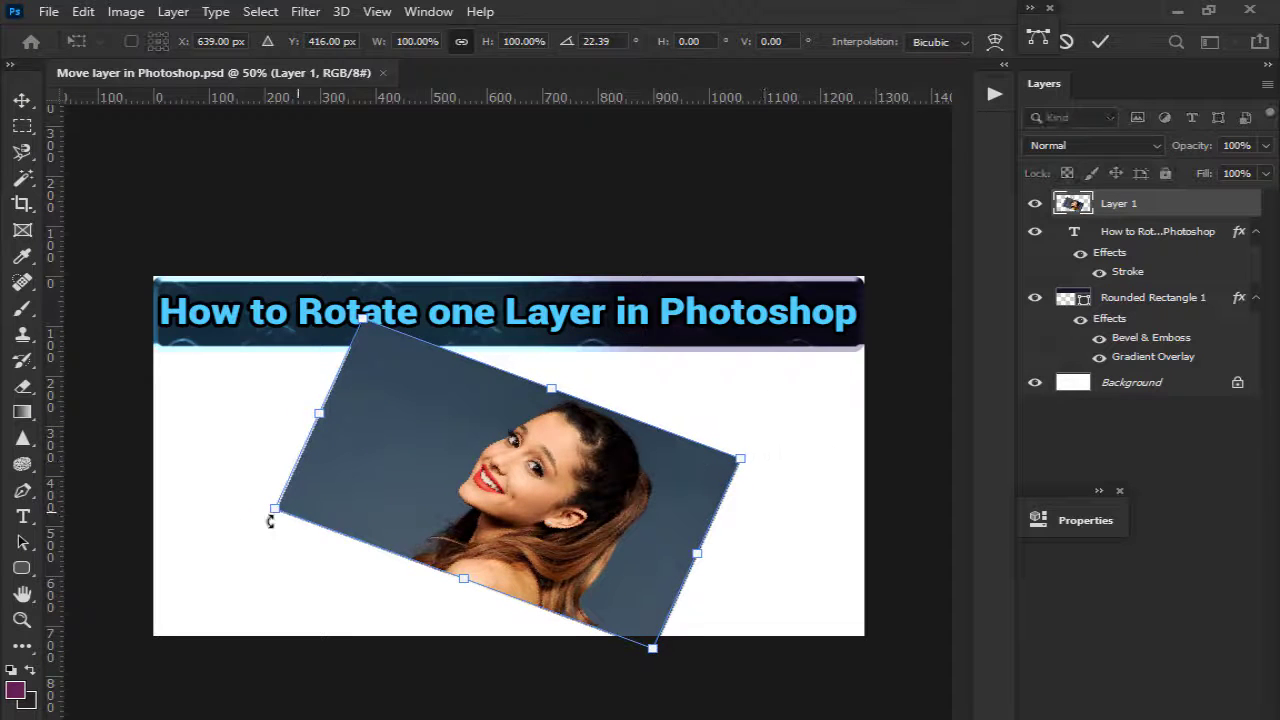
drag(263, 506, 286, 606)
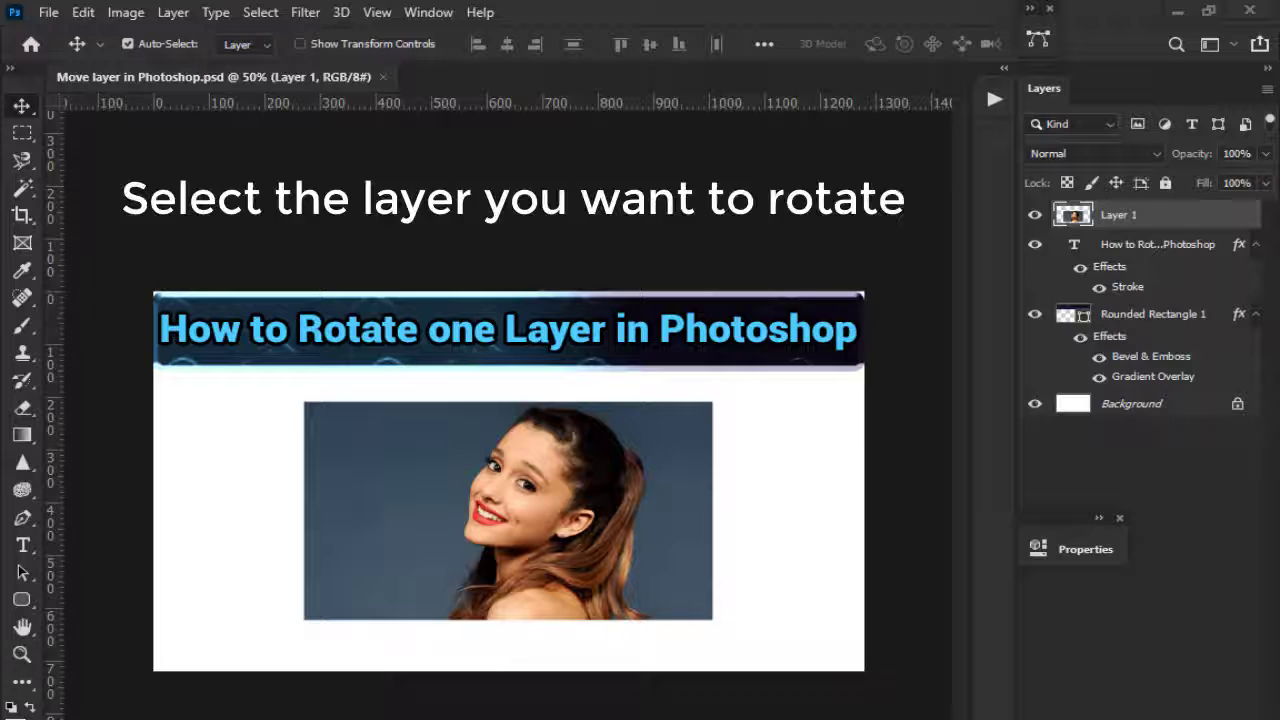
Step: Rotate the portrait photo on Layer 1 with the Rotate transform to a final angle of about -6.9°
click(83, 13)
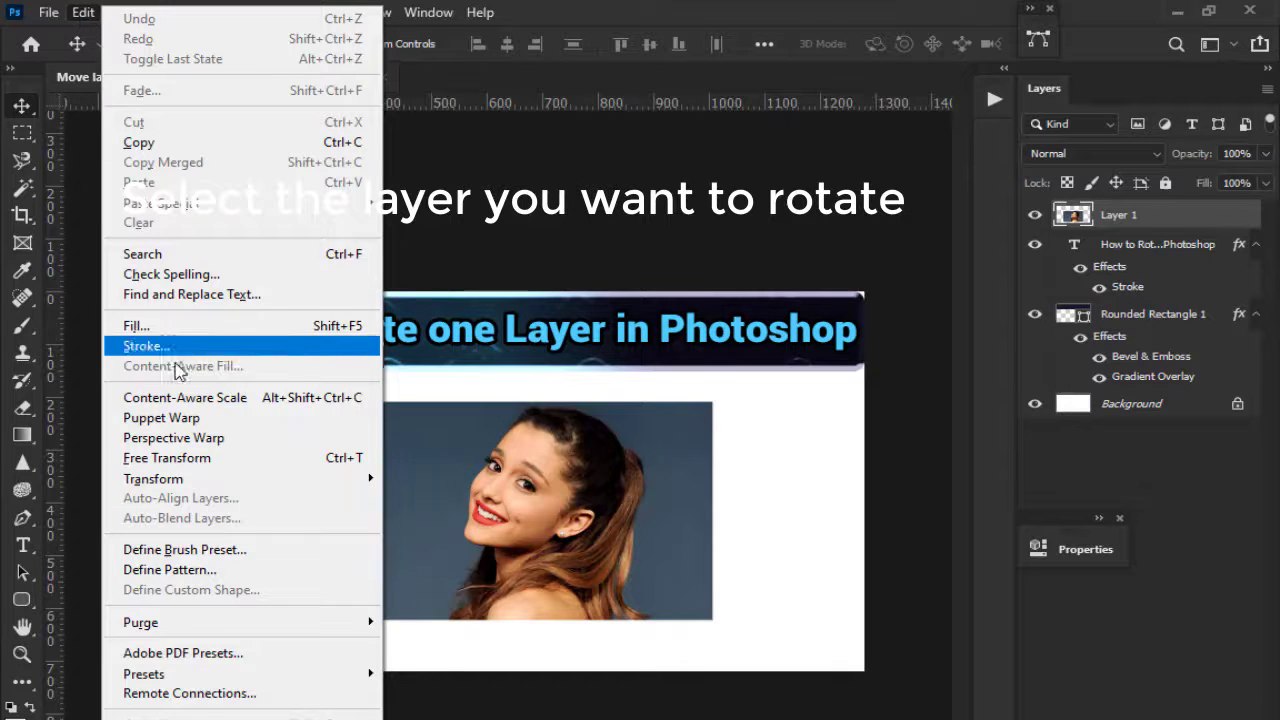
mouse_move(198, 493)
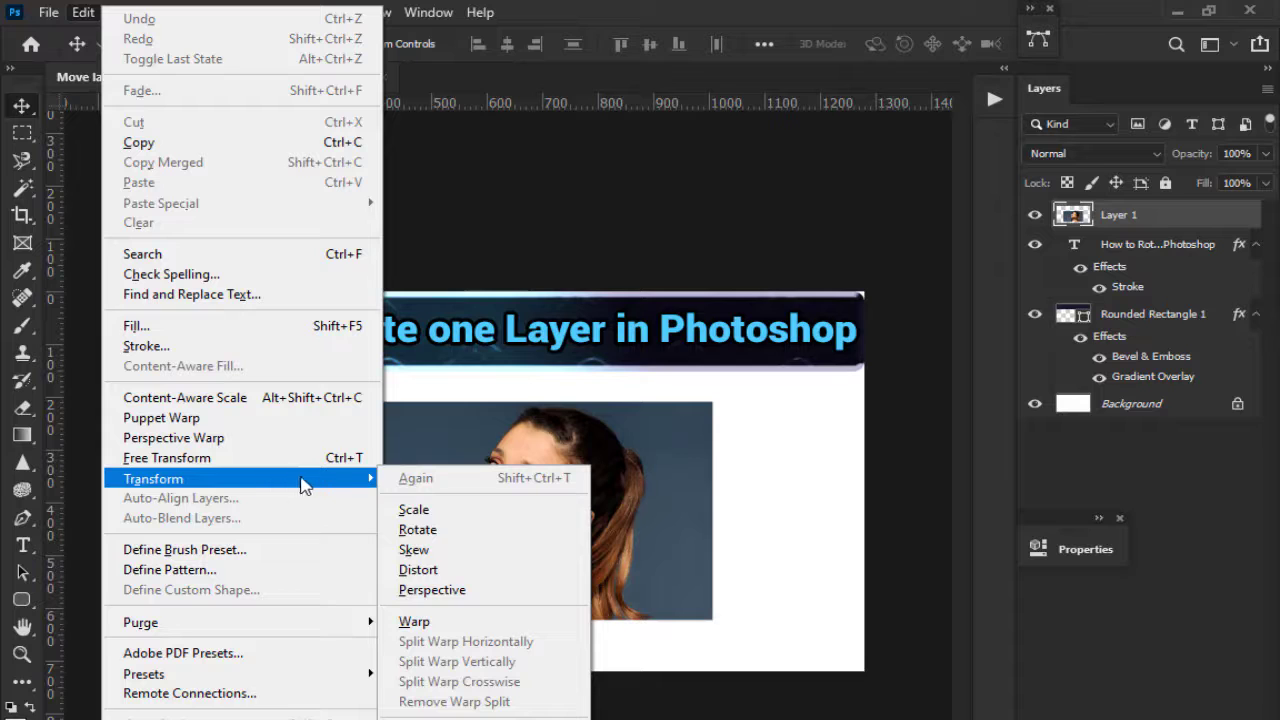
click(447, 529)
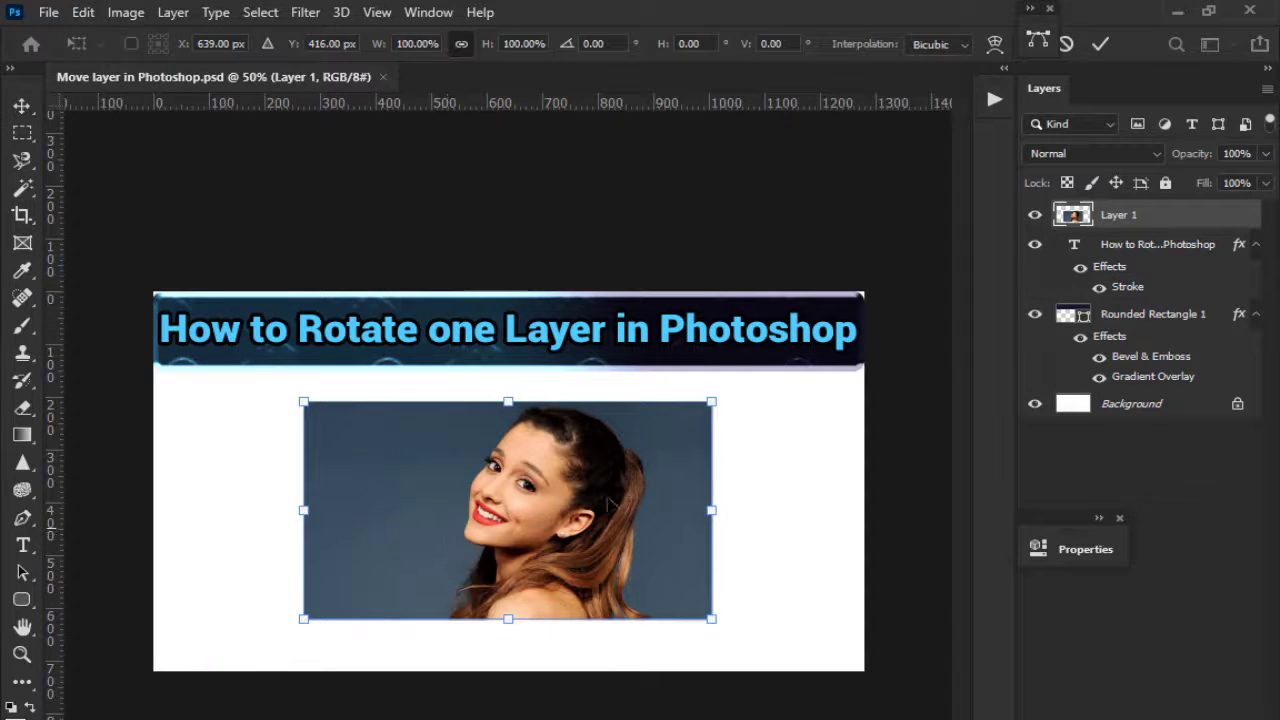
drag(743, 390, 764, 487)
drag(764, 432, 764, 432)
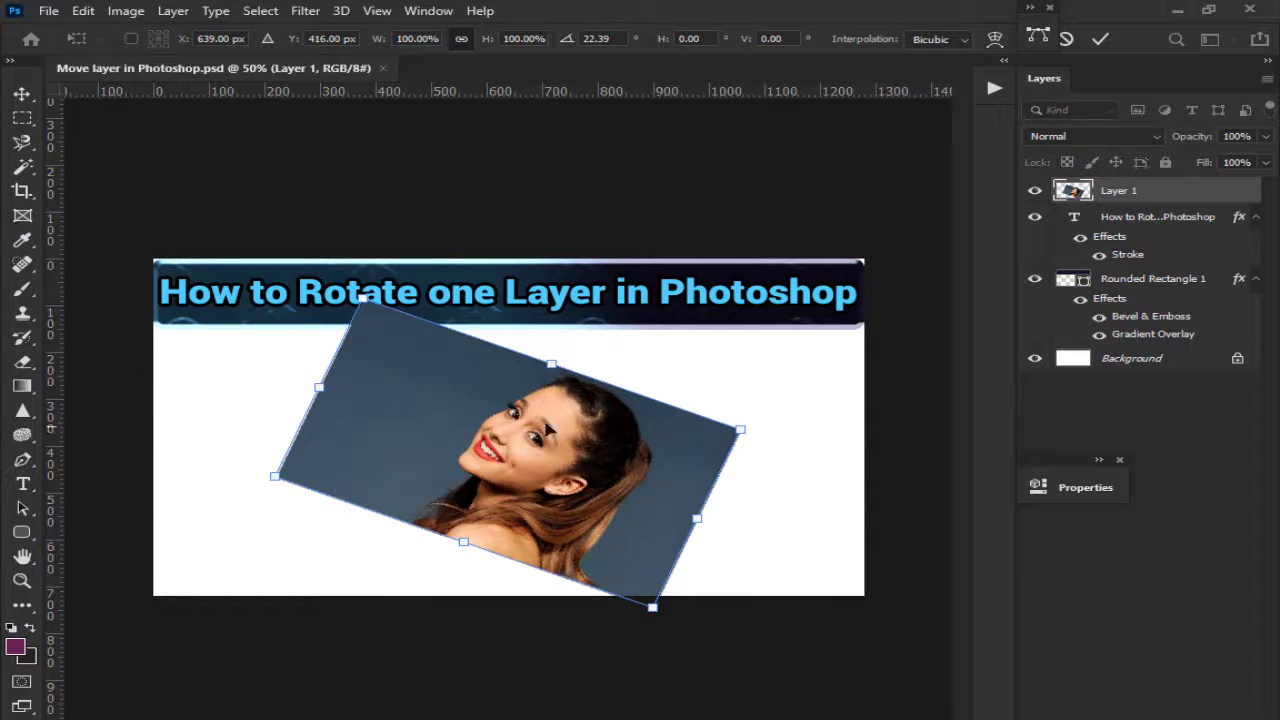
drag(262, 476, 305, 568)
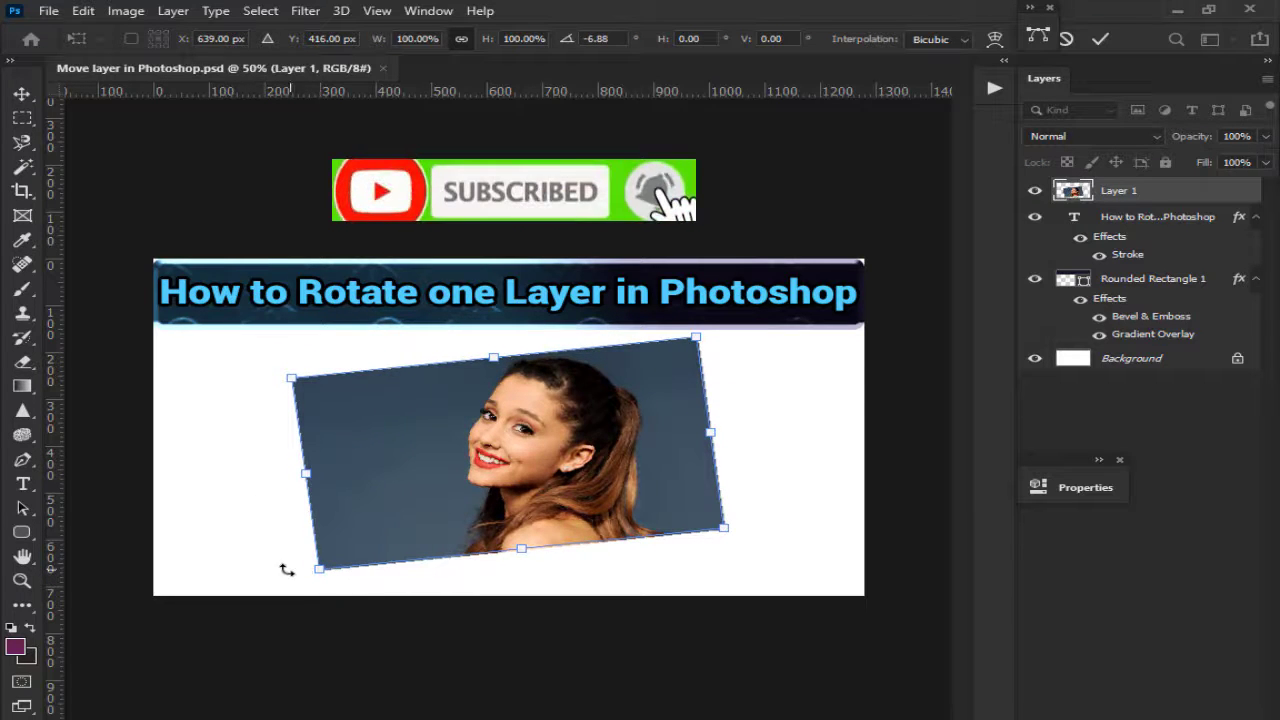
click(23, 105)
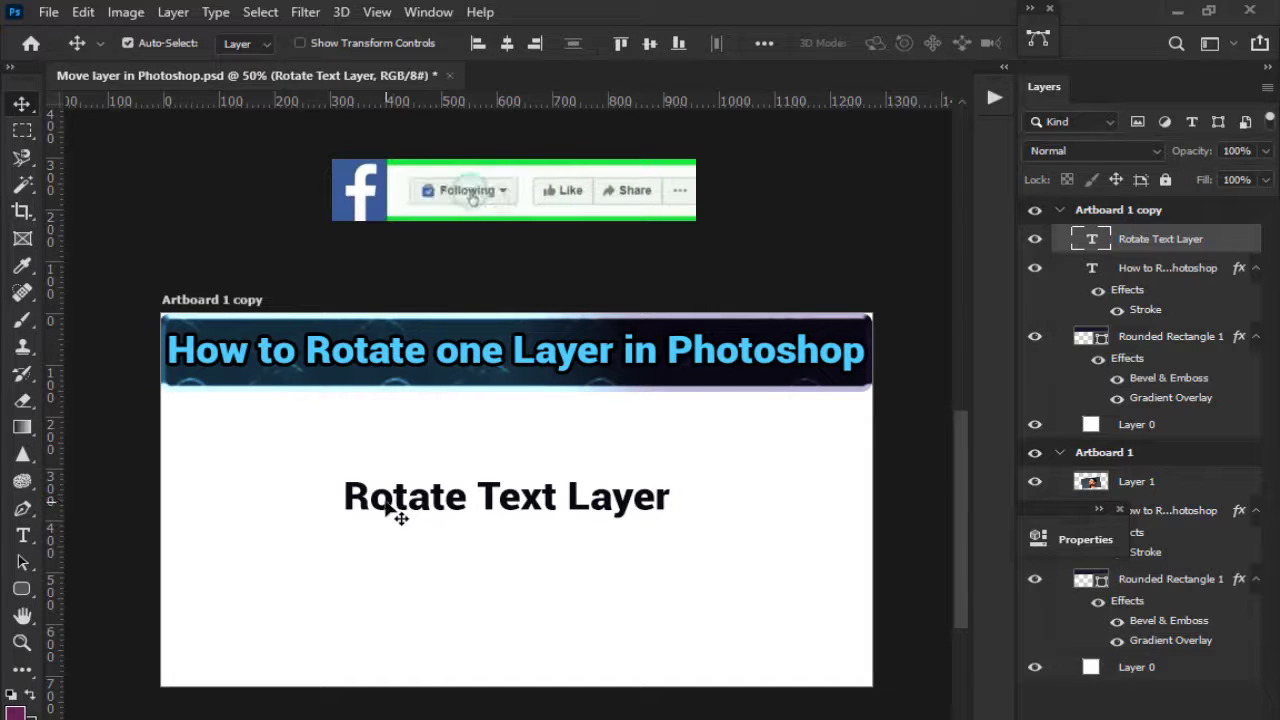
Step: Rotate the "Rotate Text Layer" text to about -15.4° and move it to about X 319 px, Y 323 px
click(83, 14)
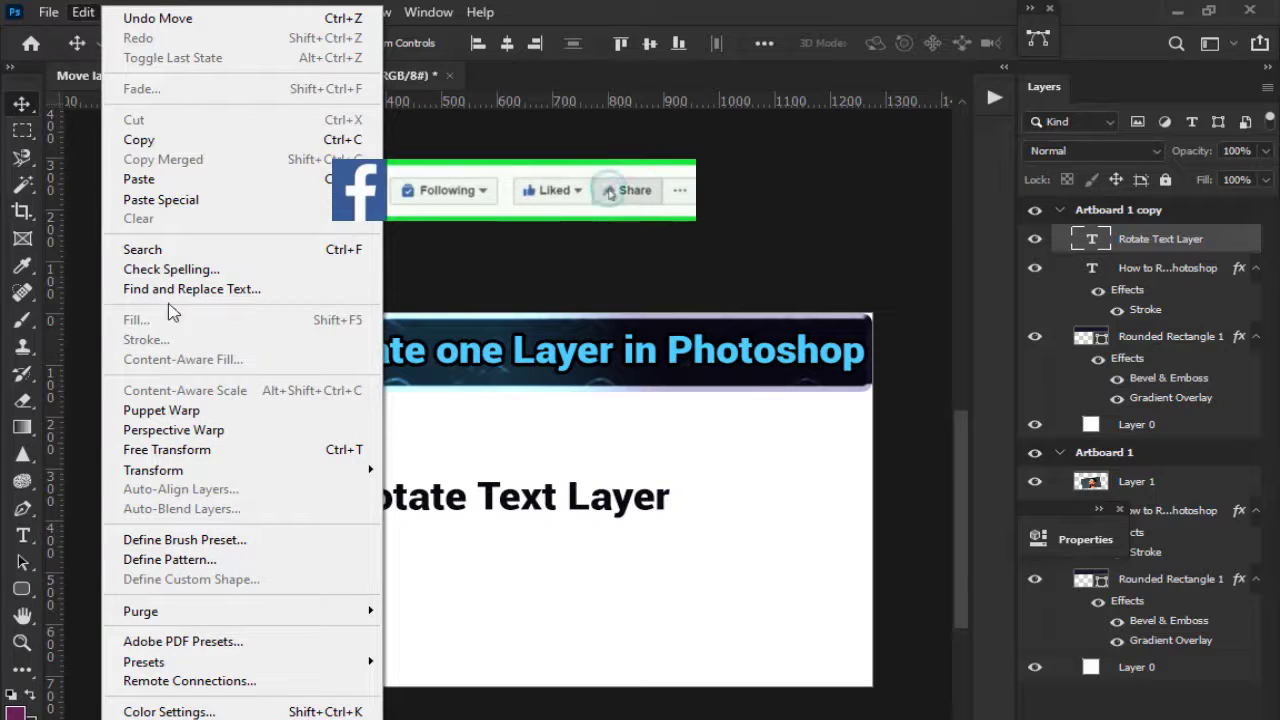
mouse_move(327, 478)
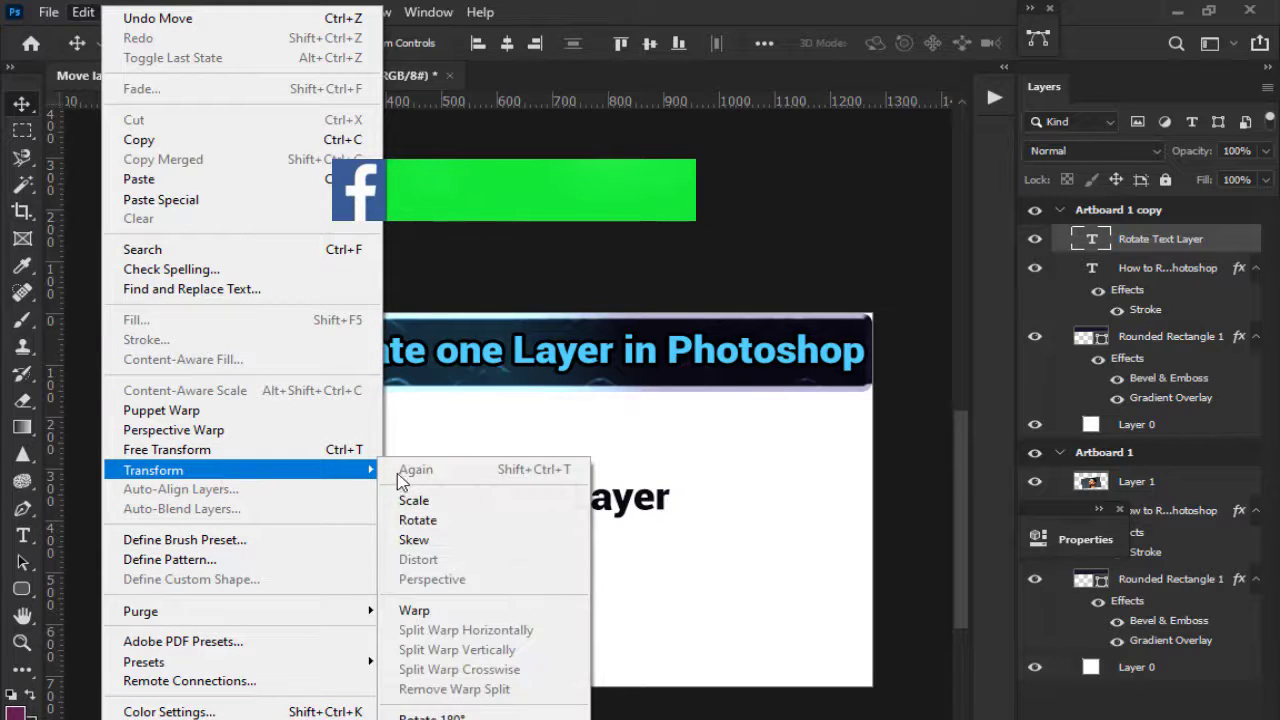
click(418, 520)
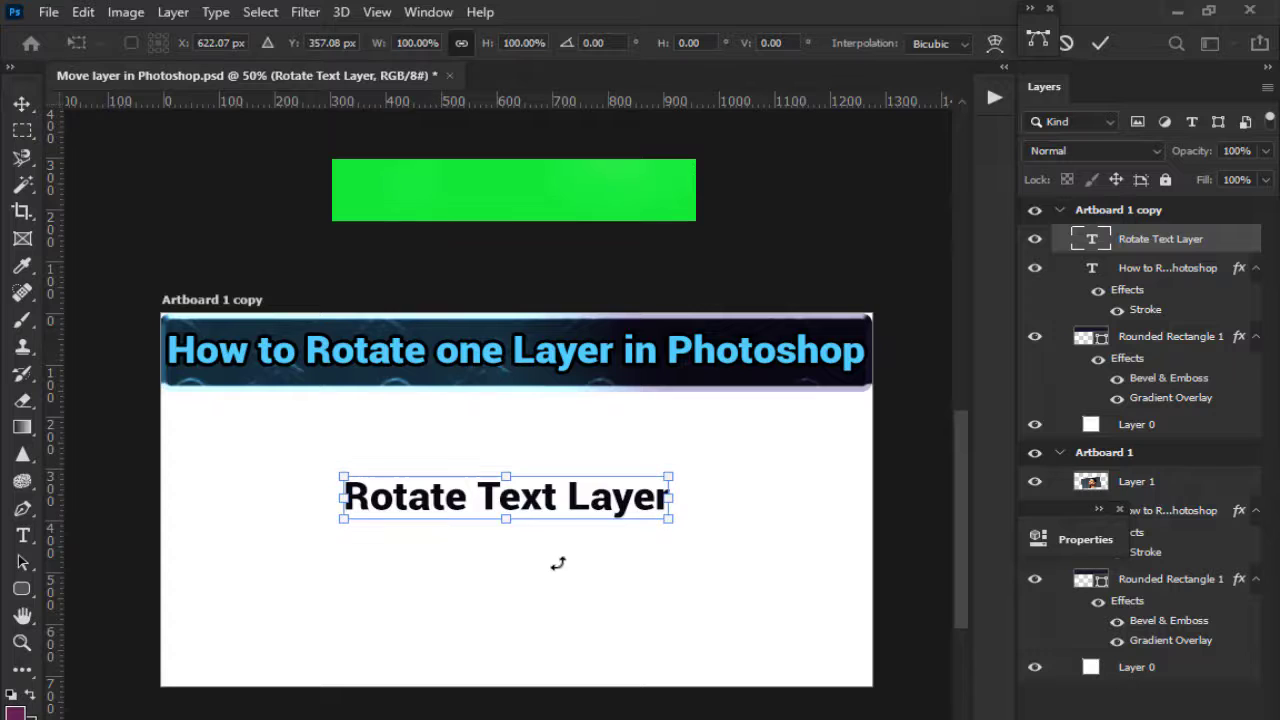
drag(686, 463, 689, 542)
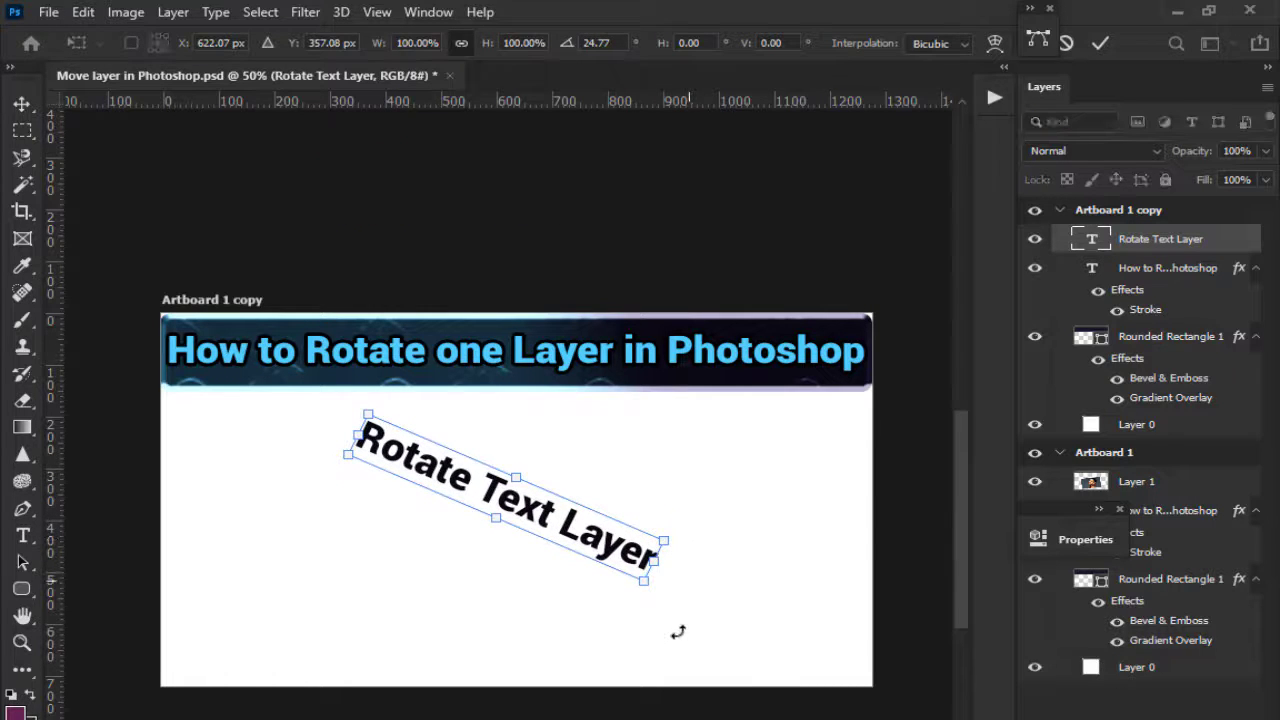
drag(662, 610, 690, 489)
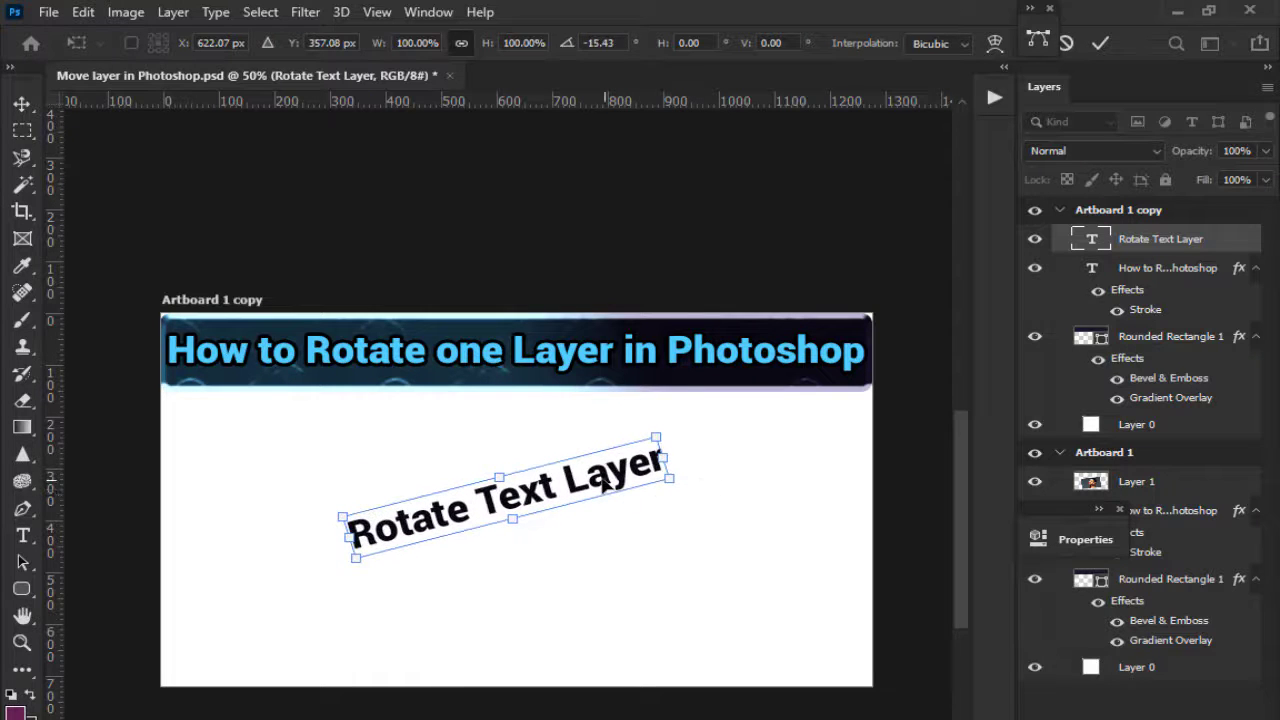
drag(604, 484, 437, 470)
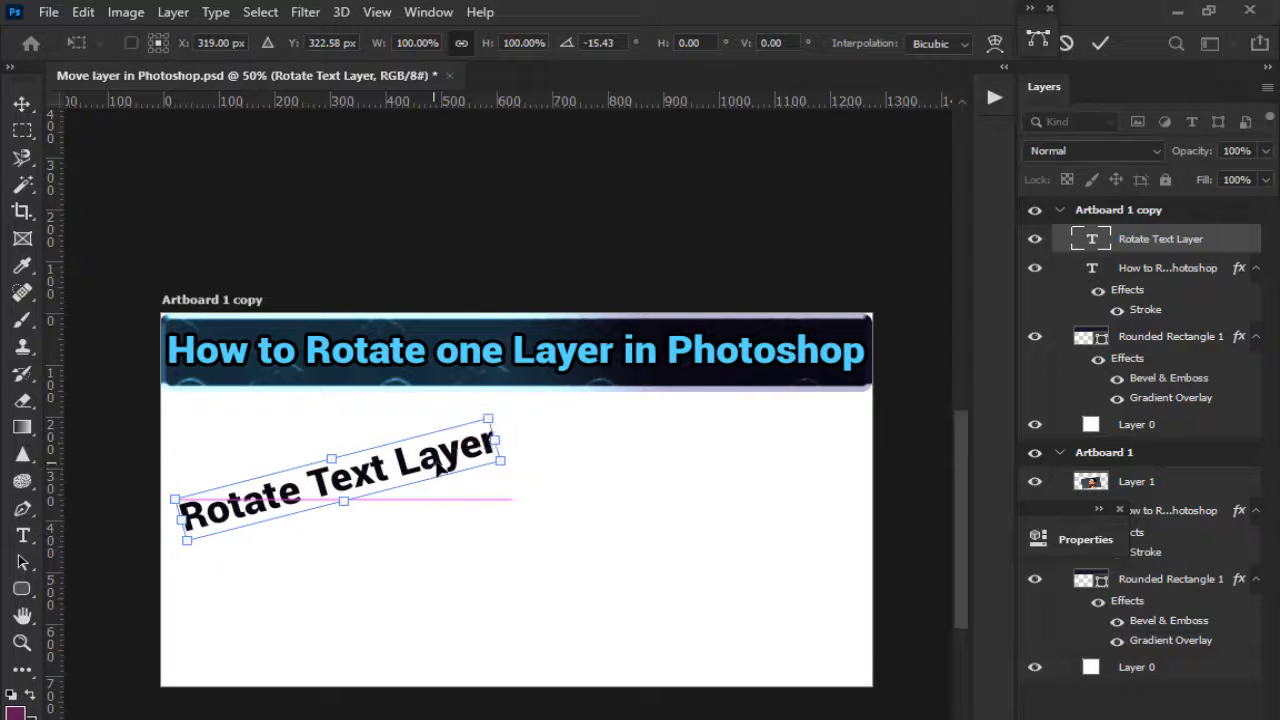
click(21, 106)
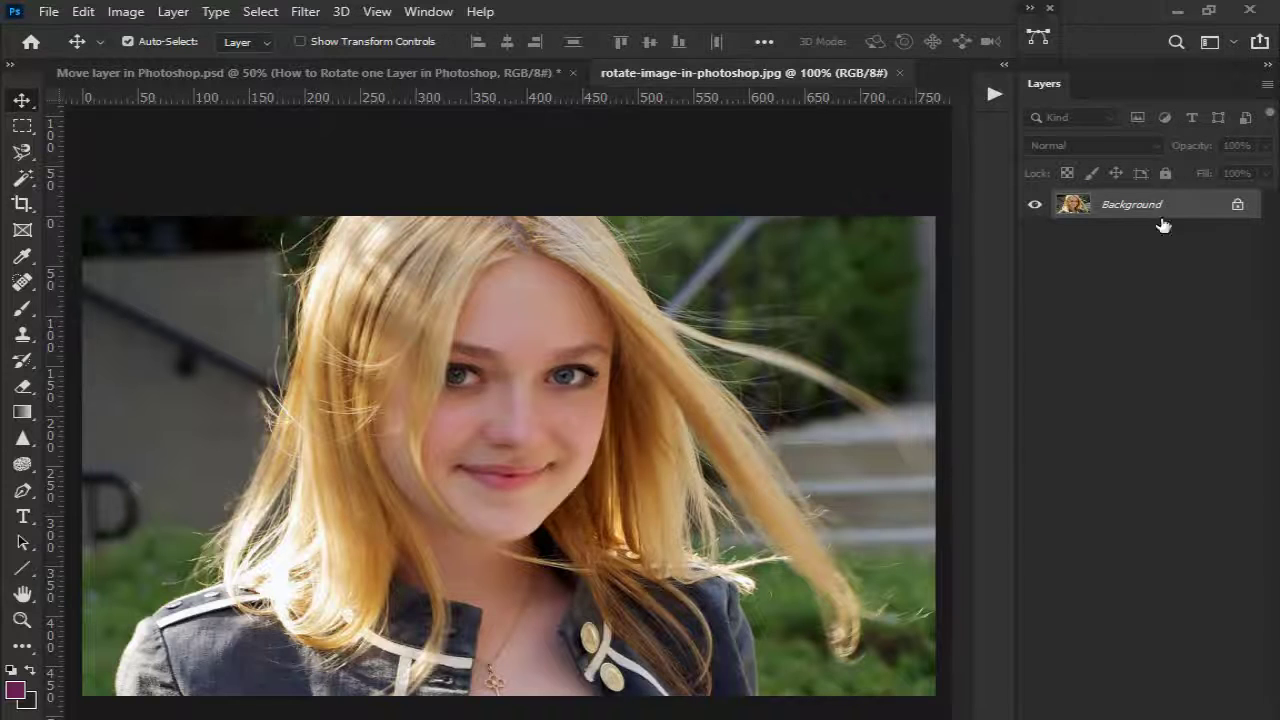
Step: Unlock the Background layer of rotate-image-in-photoshop.jpg and copy the photo onto Artboard 1 of Move layer in Photoshop.psd
click(1247, 214)
drag(576, 350, 300, 123)
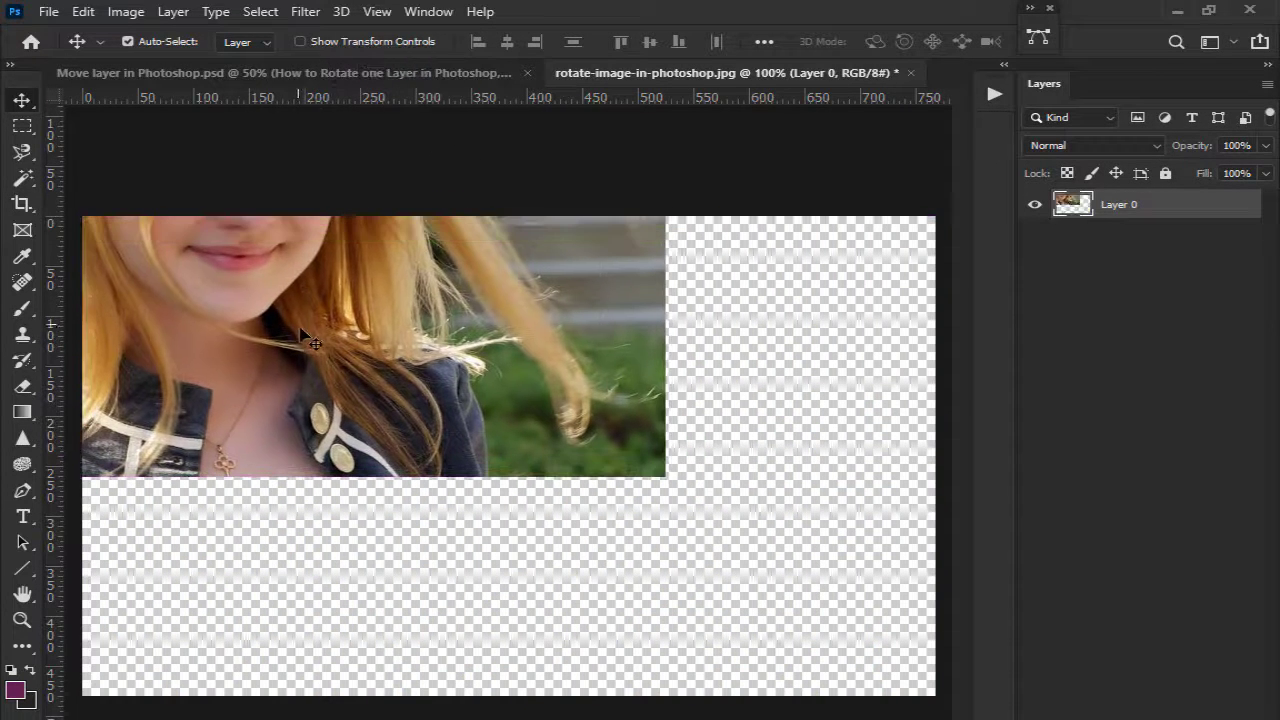
drag(288, 293, 263, 82)
click(259, 70)
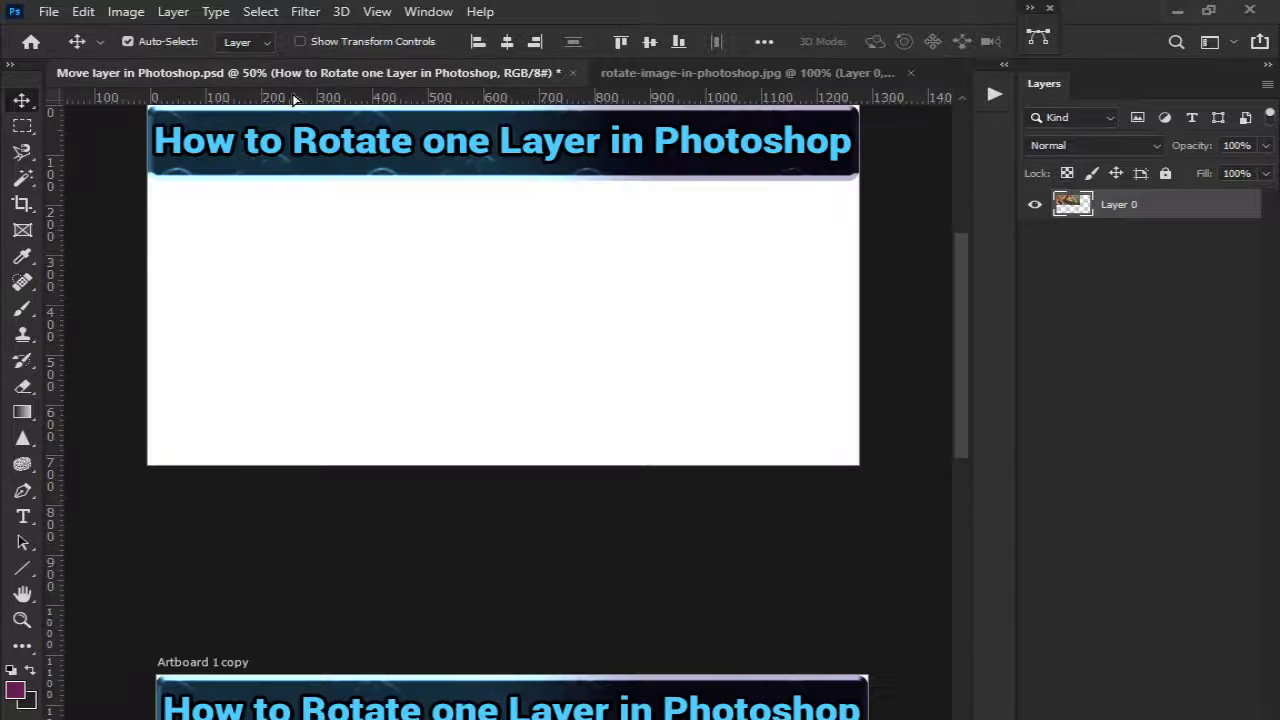
drag(541, 302, 541, 304)
scroll(718, 607, up, 4)
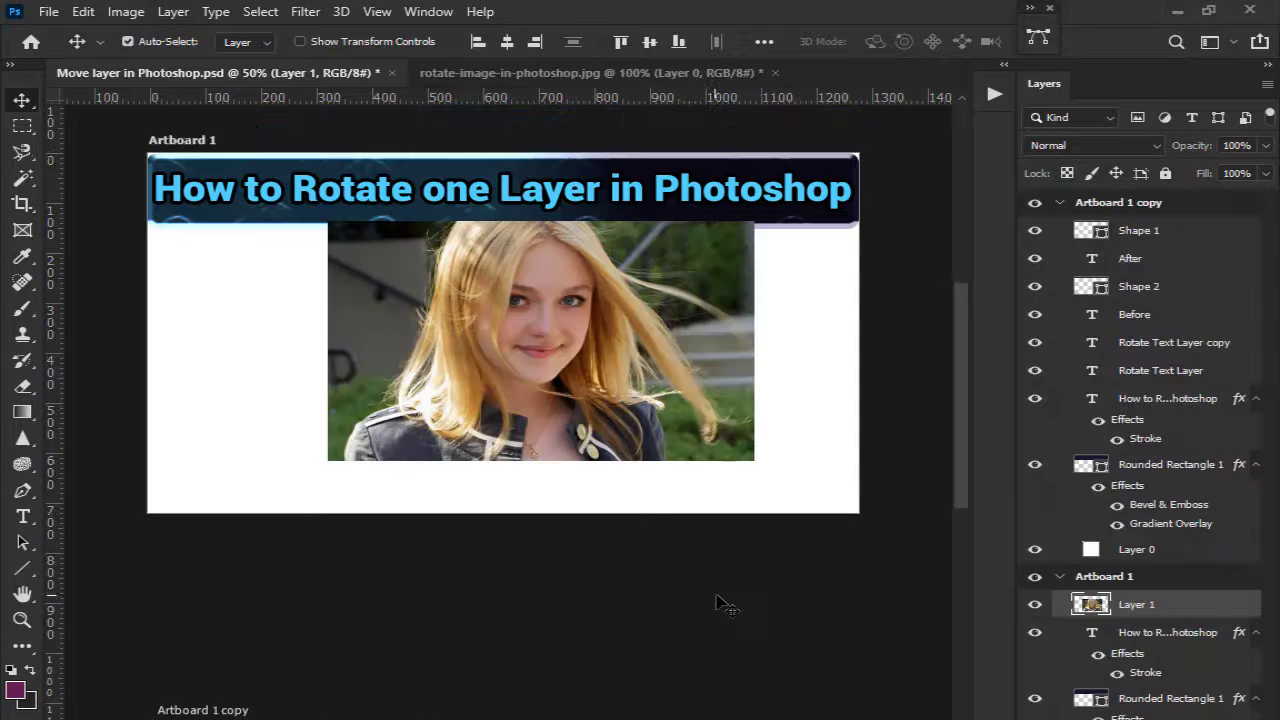
scroll(720, 608, up, 1)
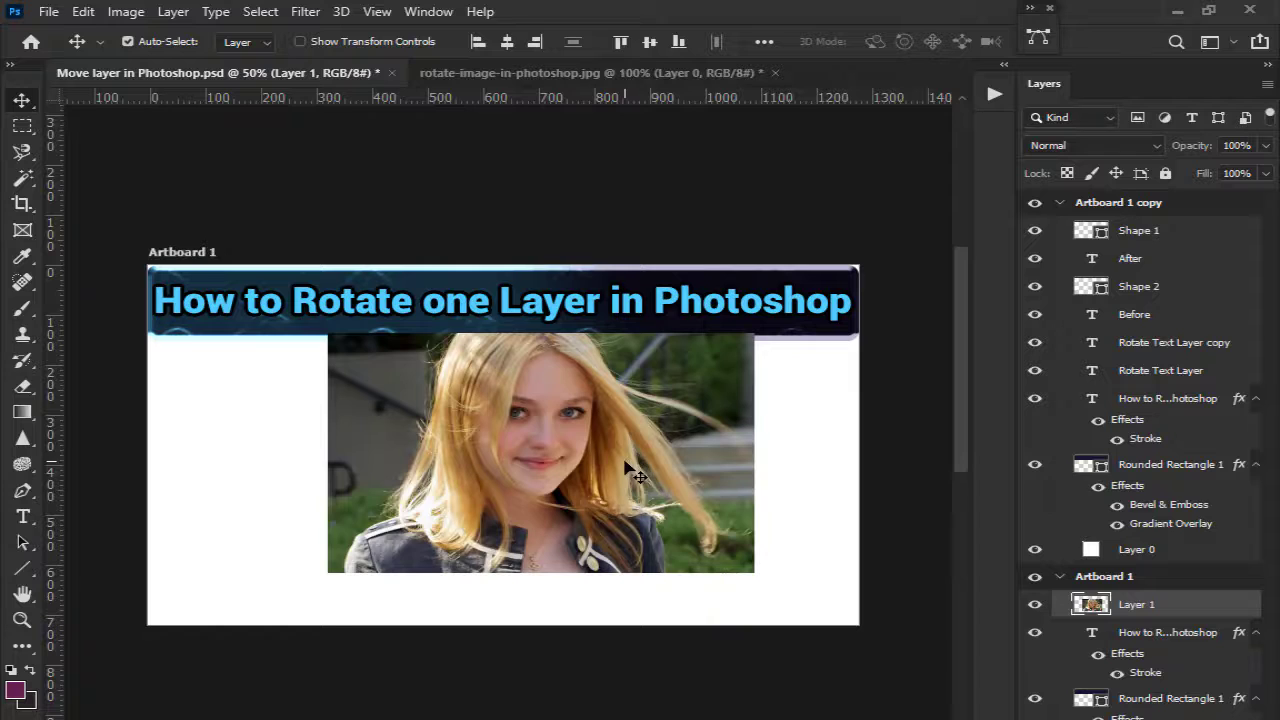
Step: Reposition the blonde woman's photo below the title, against the artboard's right side, at about X 881 px, Y 421 px
drag(625, 463, 631, 491)
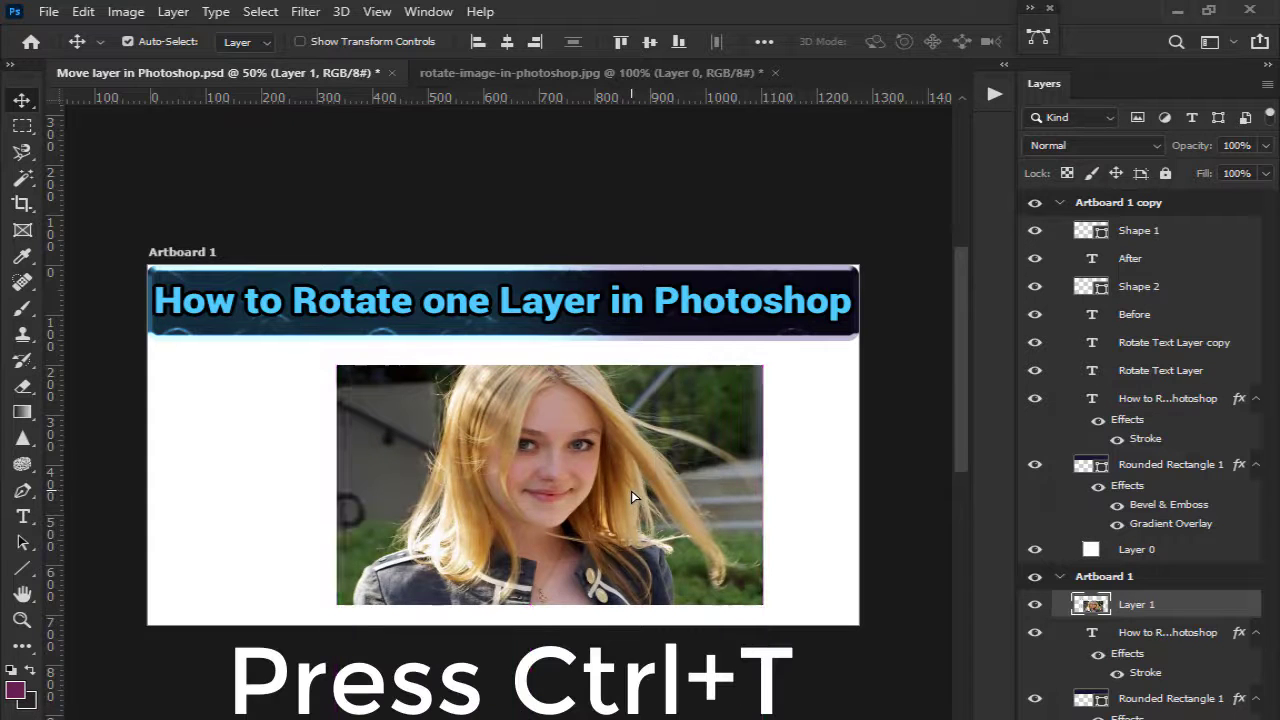
key(ctrl+t)
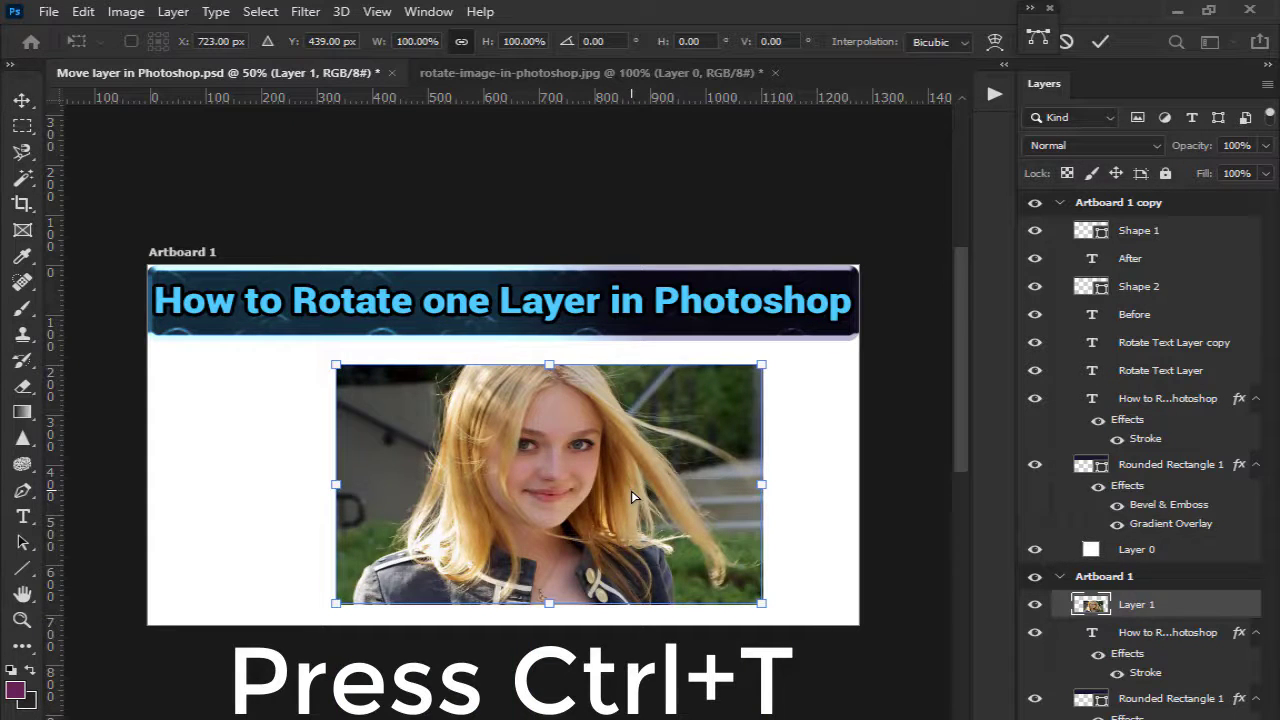
drag(631, 490, 675, 484)
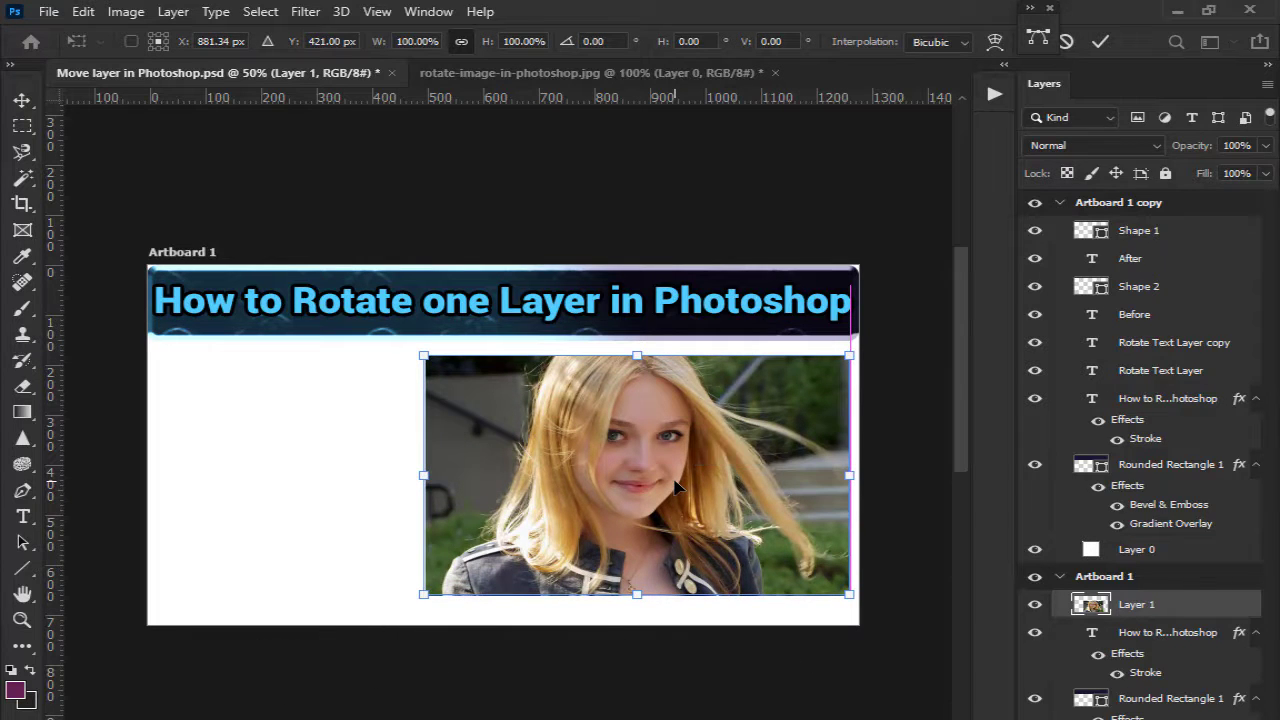
scroll(312, 487, up, 1)
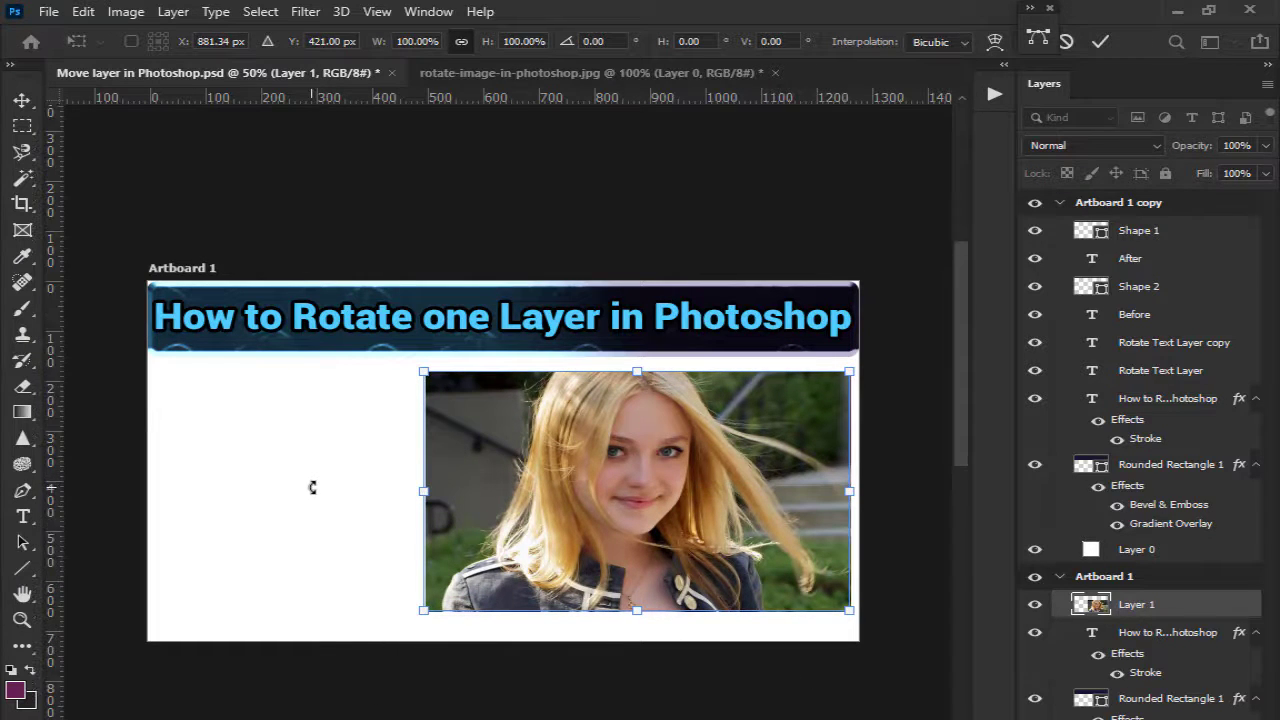
click(23, 101)
Step: Add the text "Press CTRL + T" in the empty area beside the photo on Artboard 1
click(24, 517)
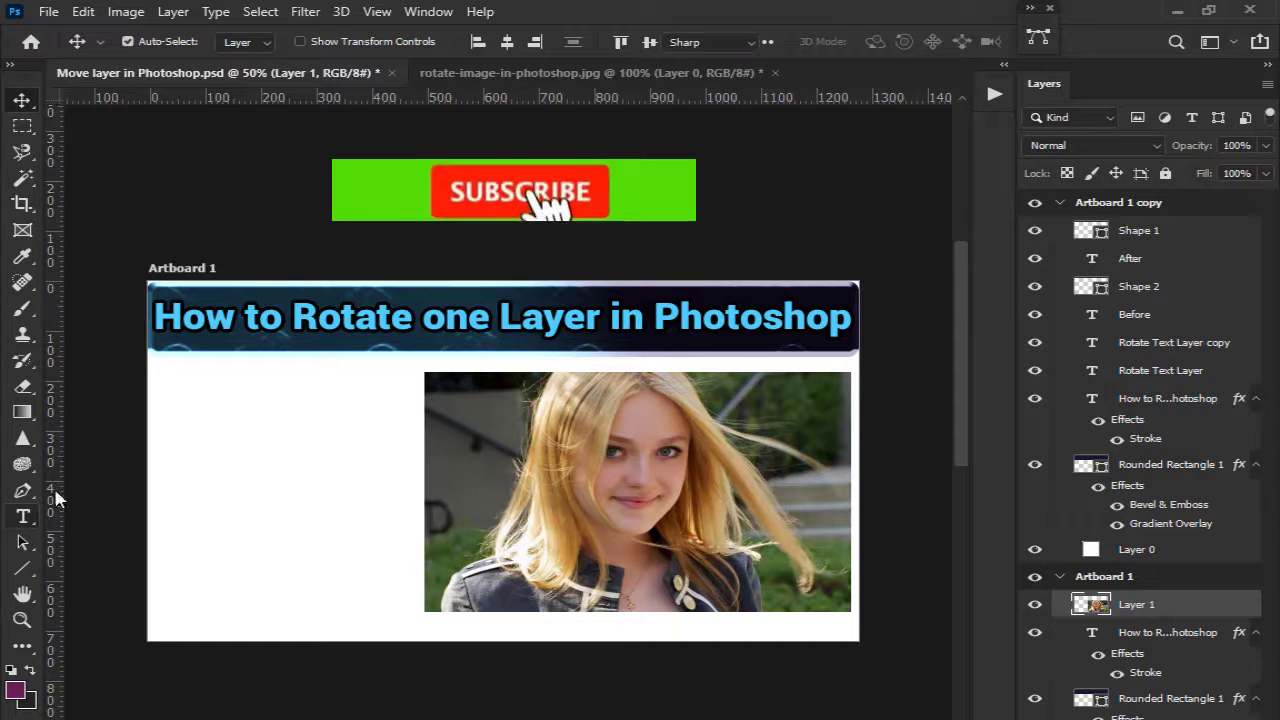
click(207, 401)
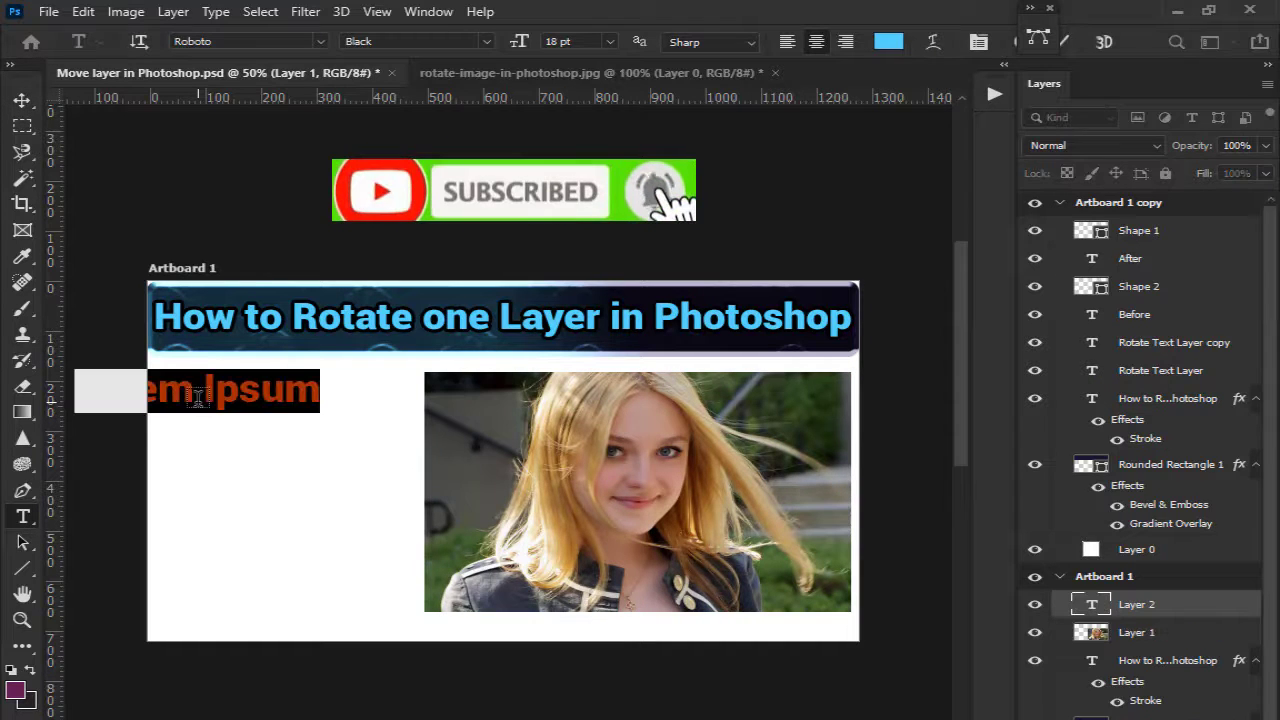
text(Press)
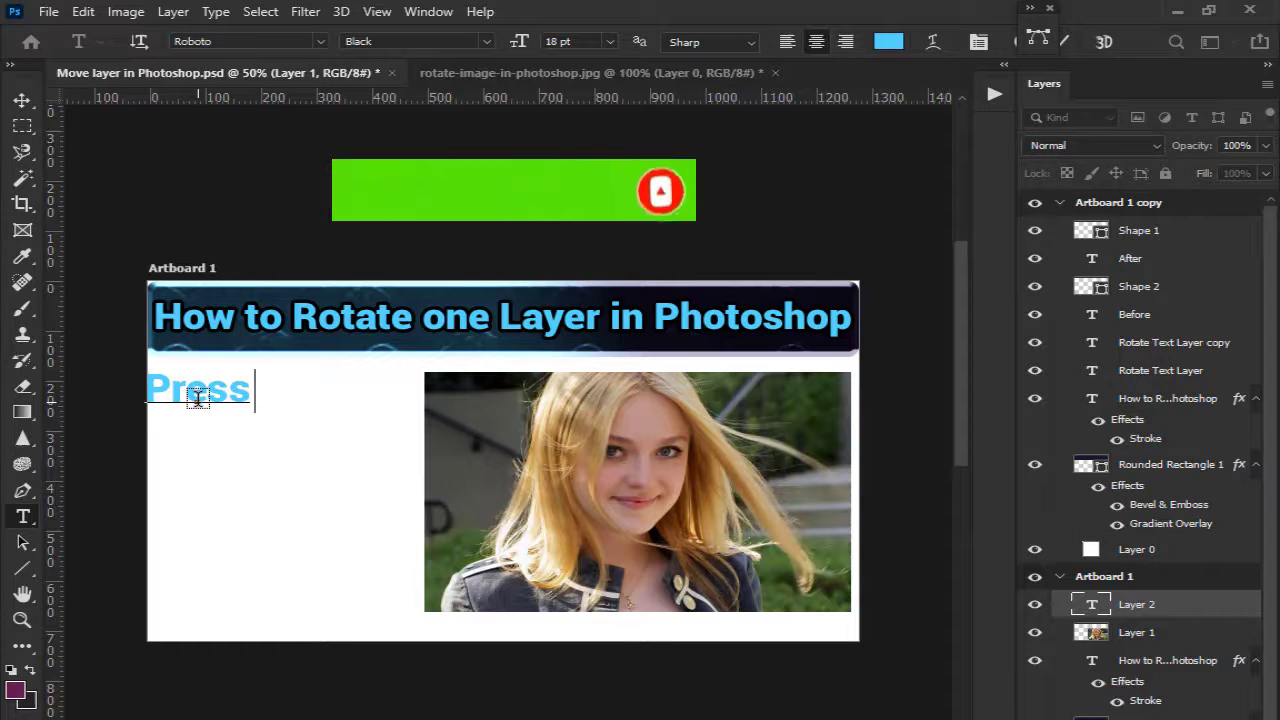
text( CTRL)
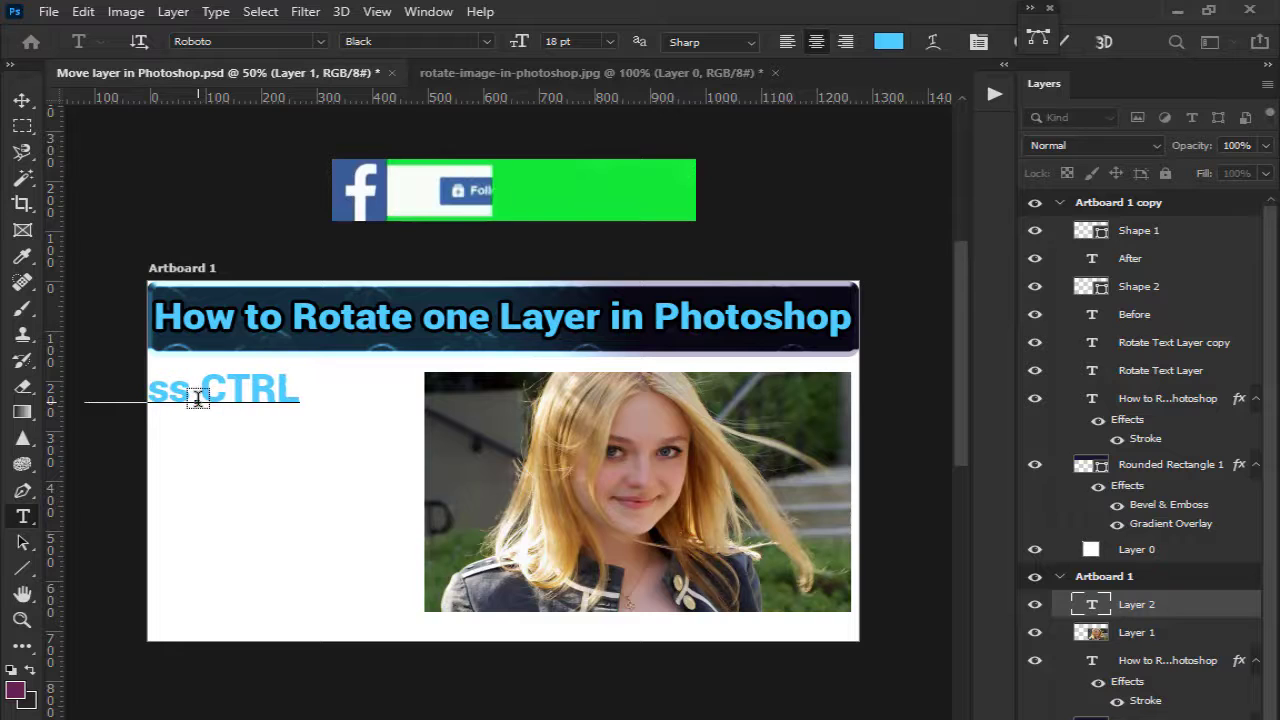
text( +)
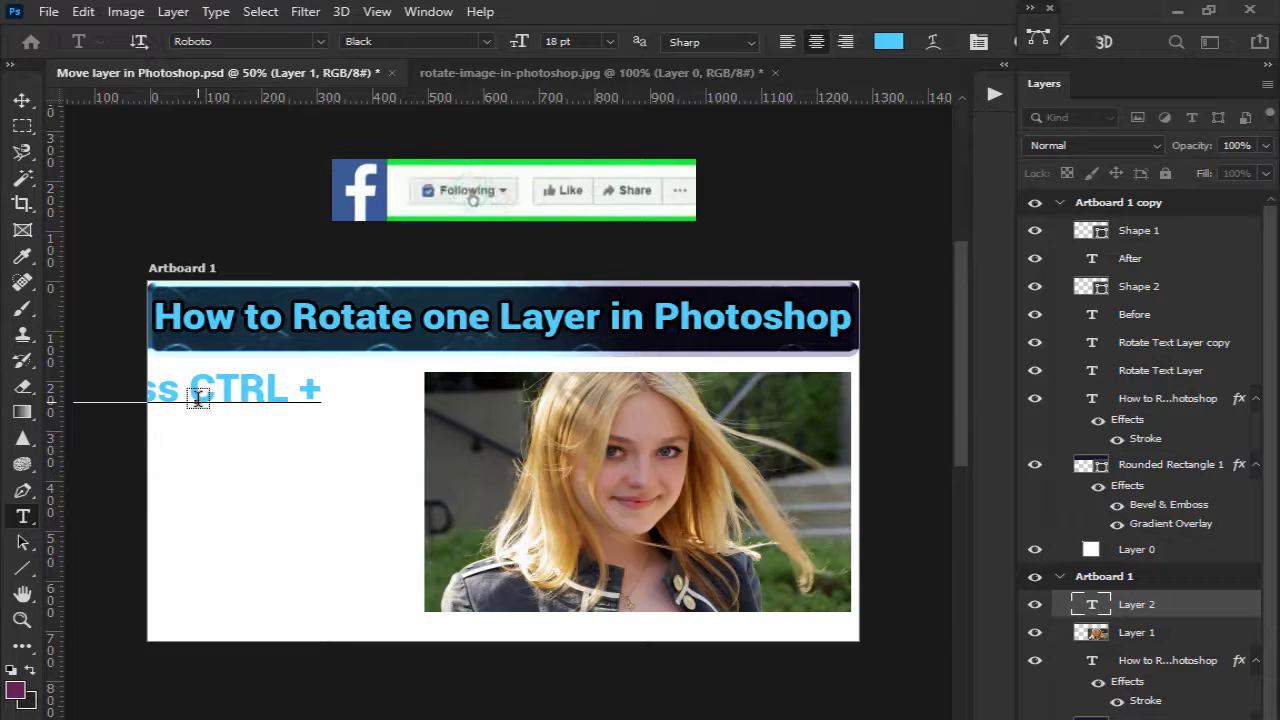
text( T)
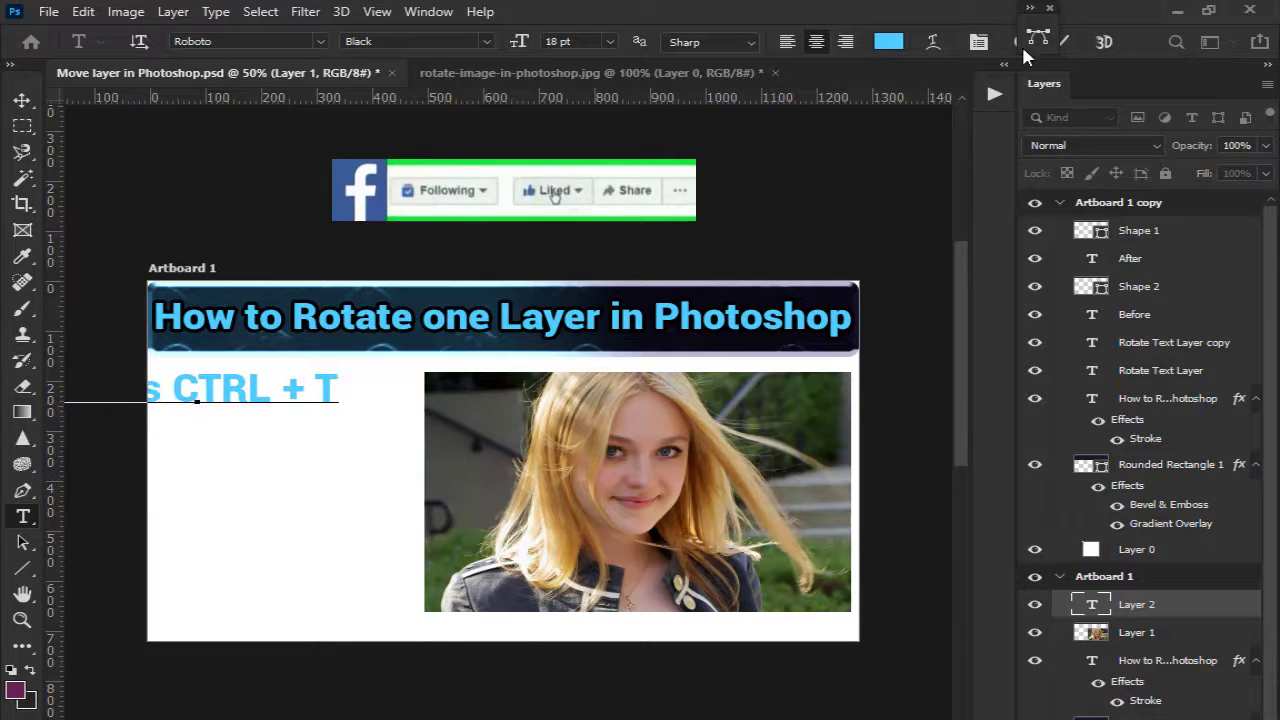
Step: Recolor the "Press CTRL + T" text near-black and move it fully onto the artboard, directly below the title
key(ctrl+a)
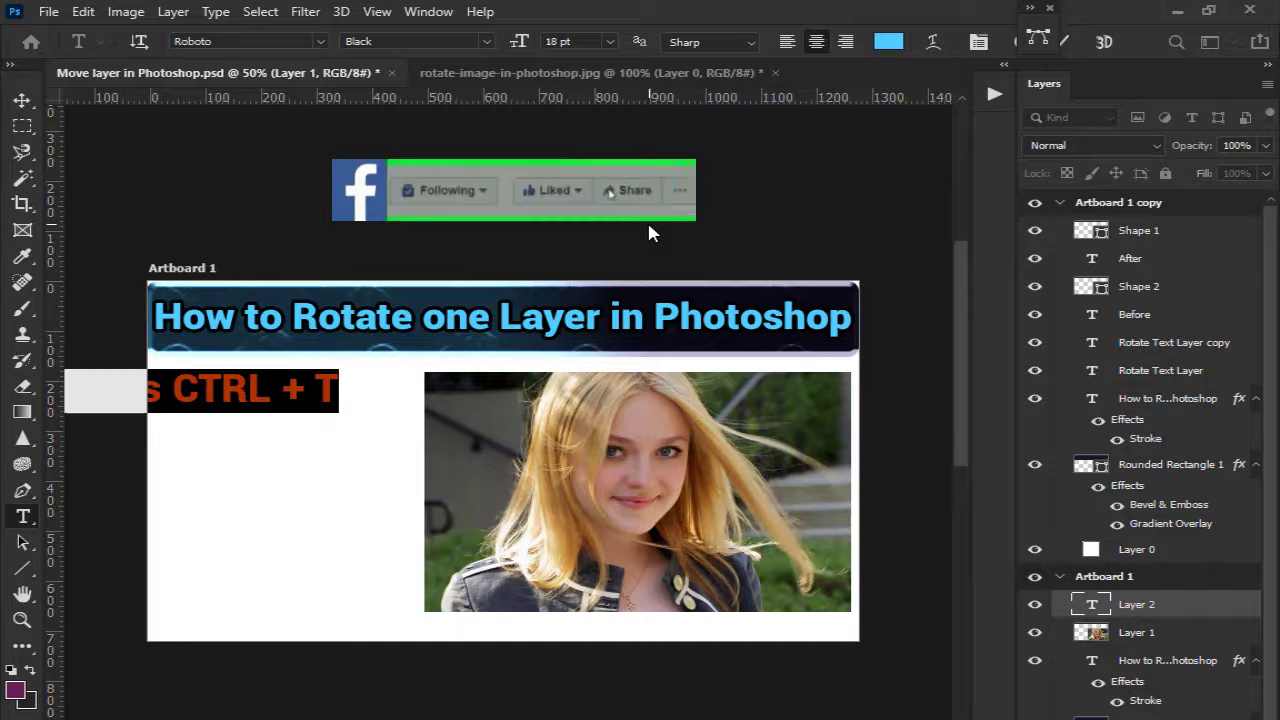
click(893, 41)
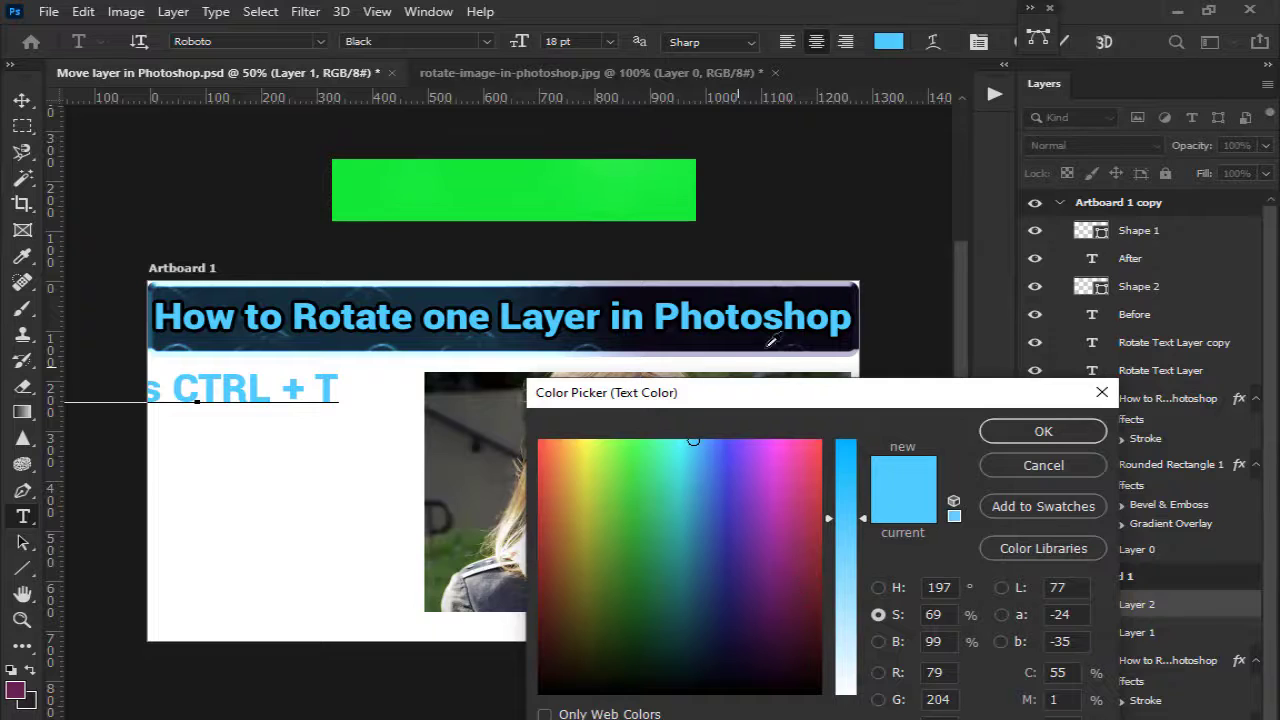
click(733, 674)
click(1043, 431)
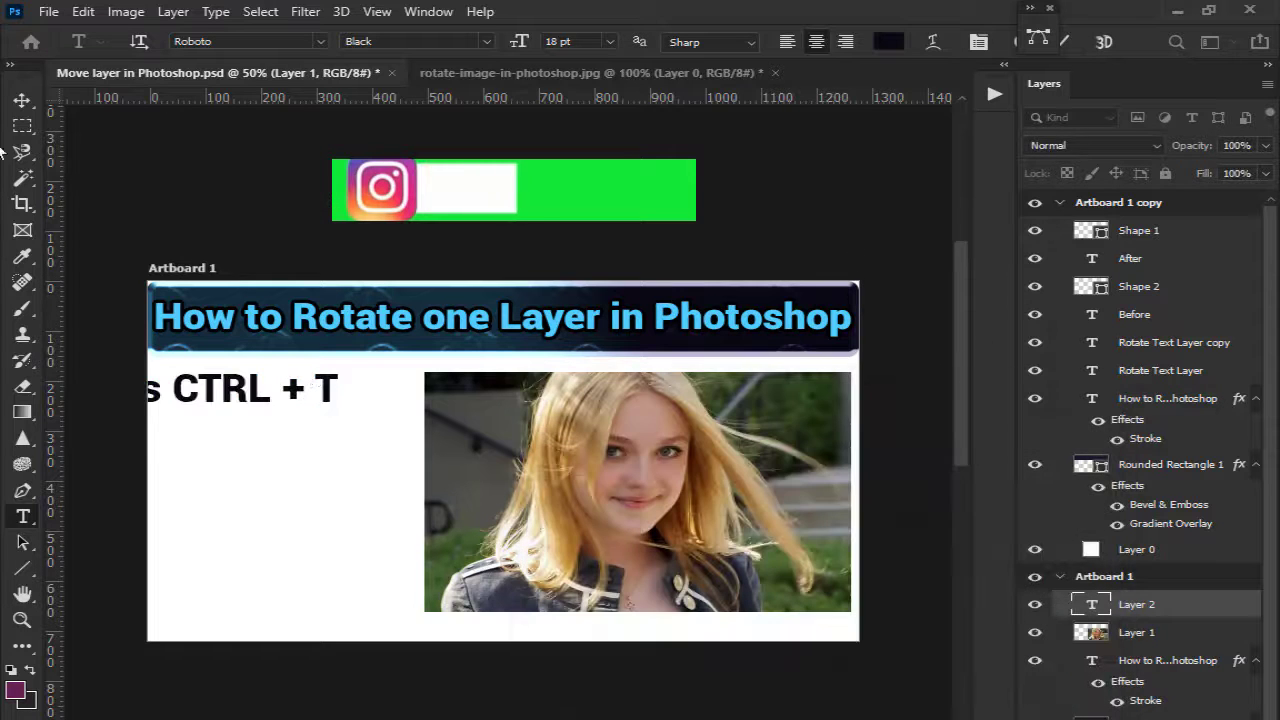
click(22, 100)
drag(222, 396, 307, 381)
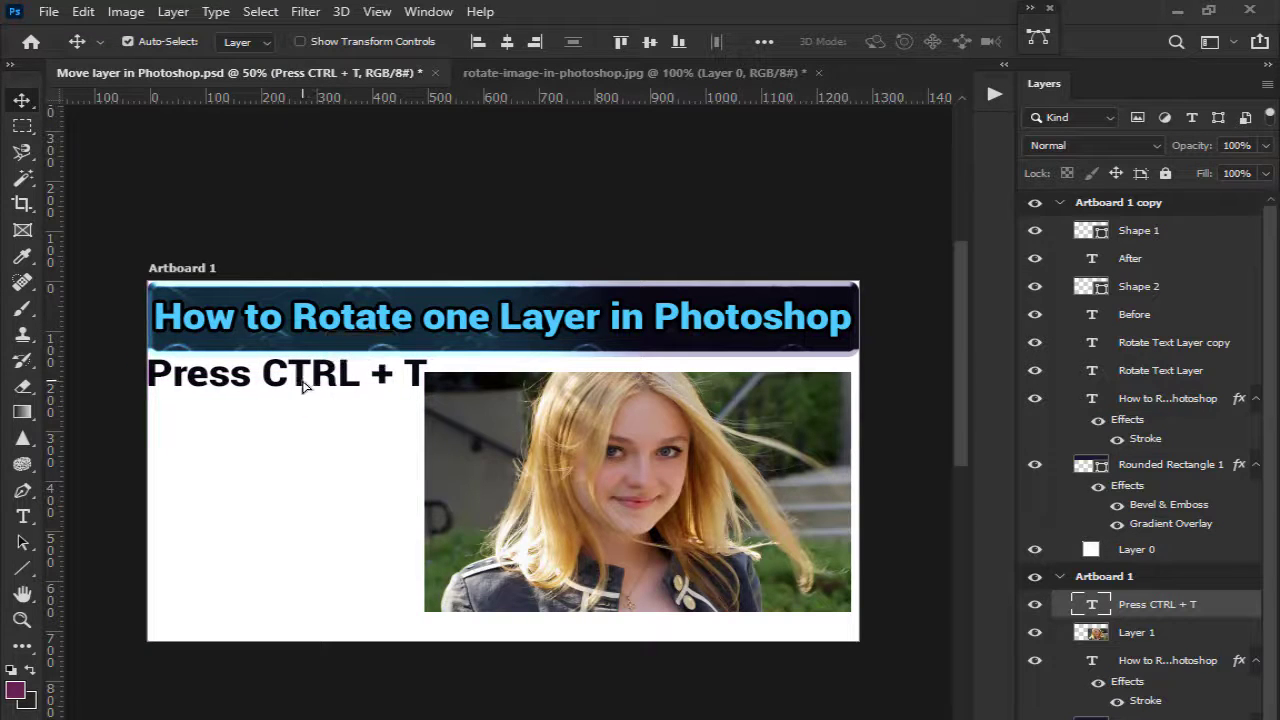
Step: Free Transform the blonde woman's photo on Artboard 1, rotating it to about -17.4° and moving it to about X 1067 px, Y 525 px
click(758, 558)
key(ctrl+t)
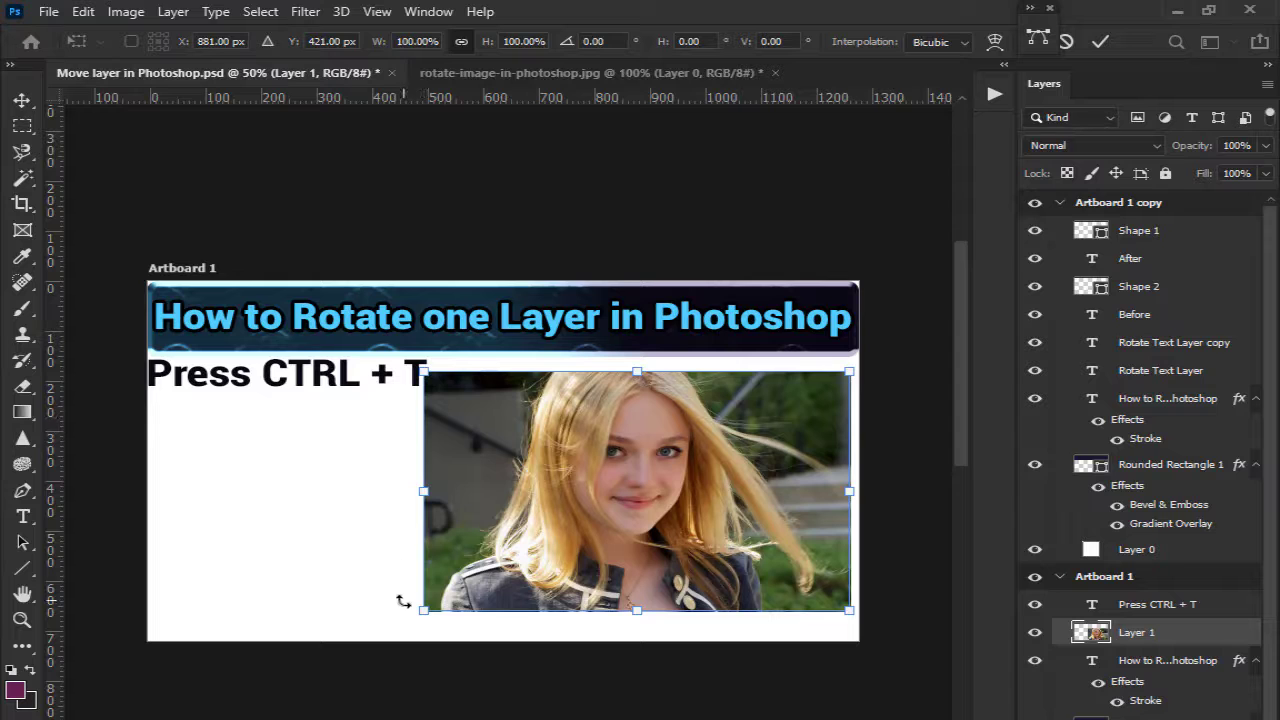
drag(417, 622, 452, 651)
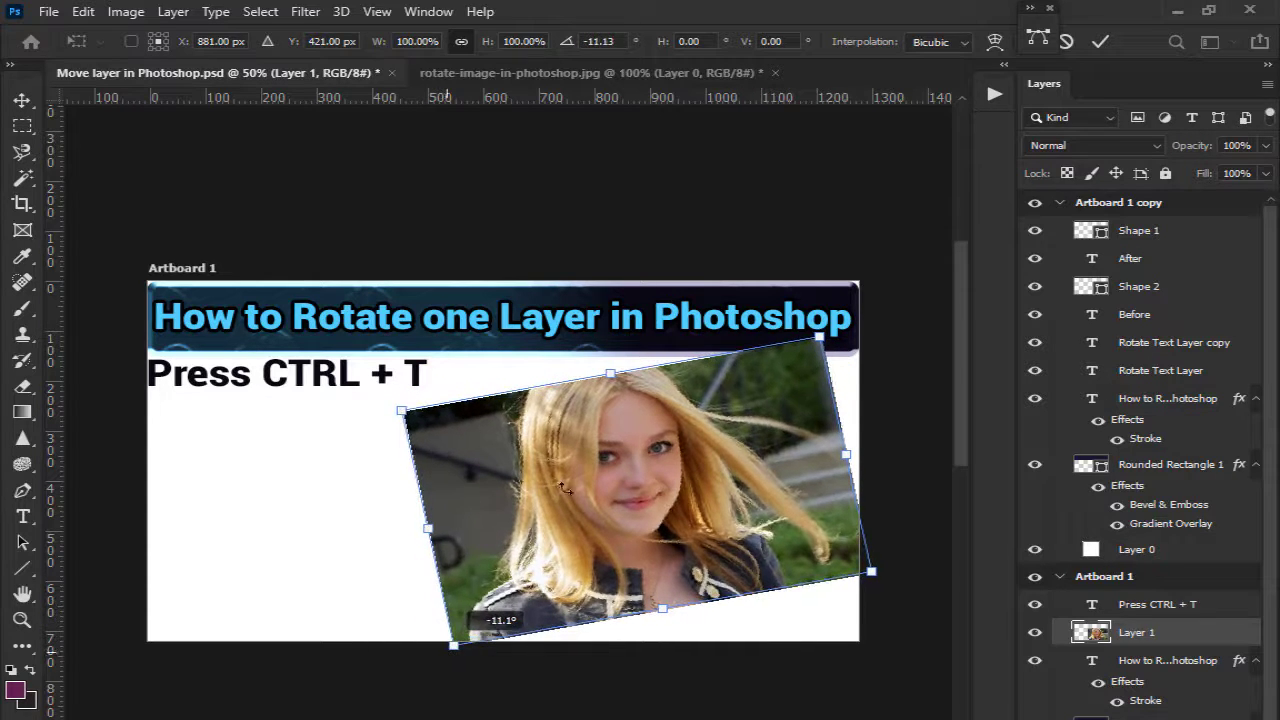
drag(720, 434, 806, 483)
drag(452, 450, 455, 469)
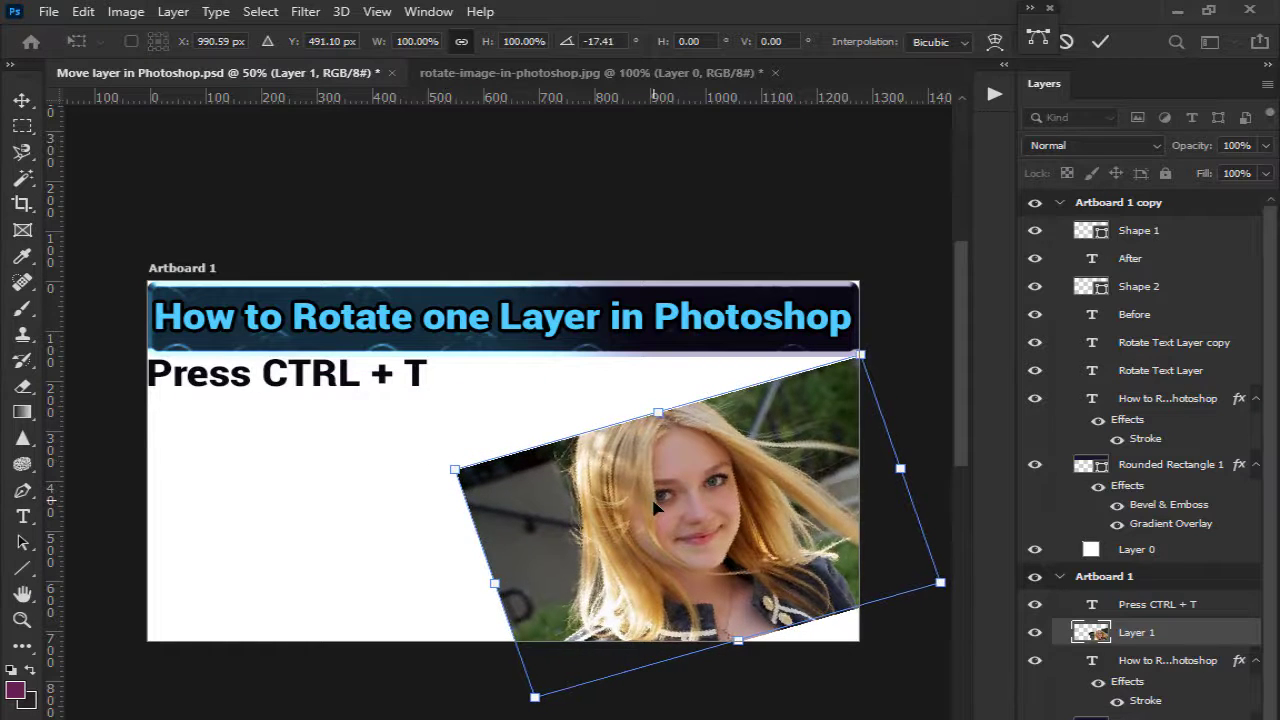
drag(655, 508, 692, 520)
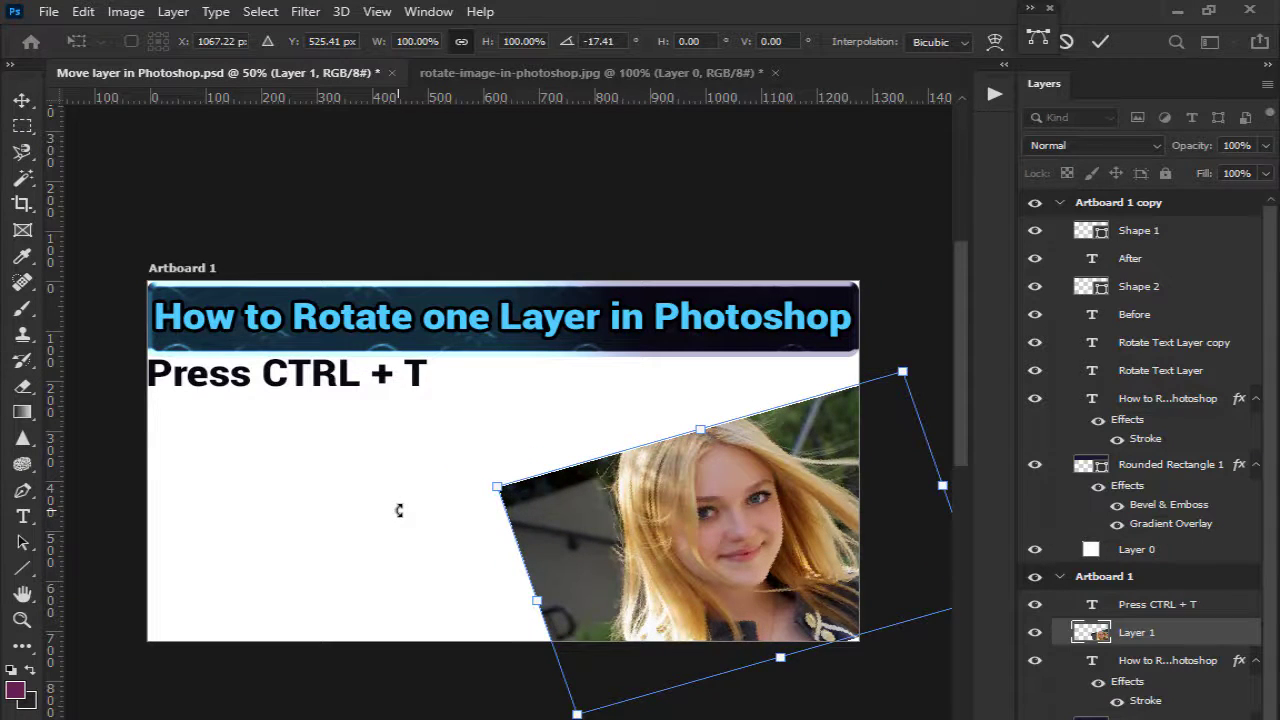
click(23, 101)
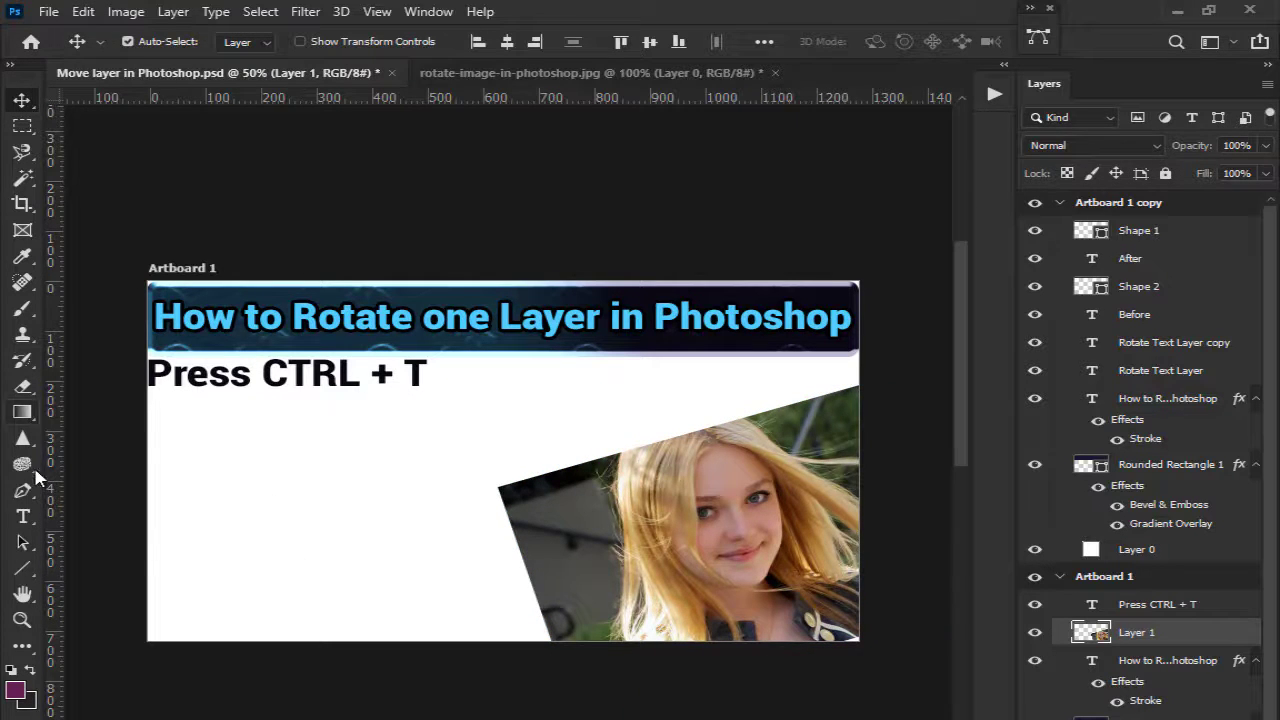
Step: Add the text "Go to Edit> Transform > Rotate" below the "Press CTRL + T" line on Artboard 1
click(23, 516)
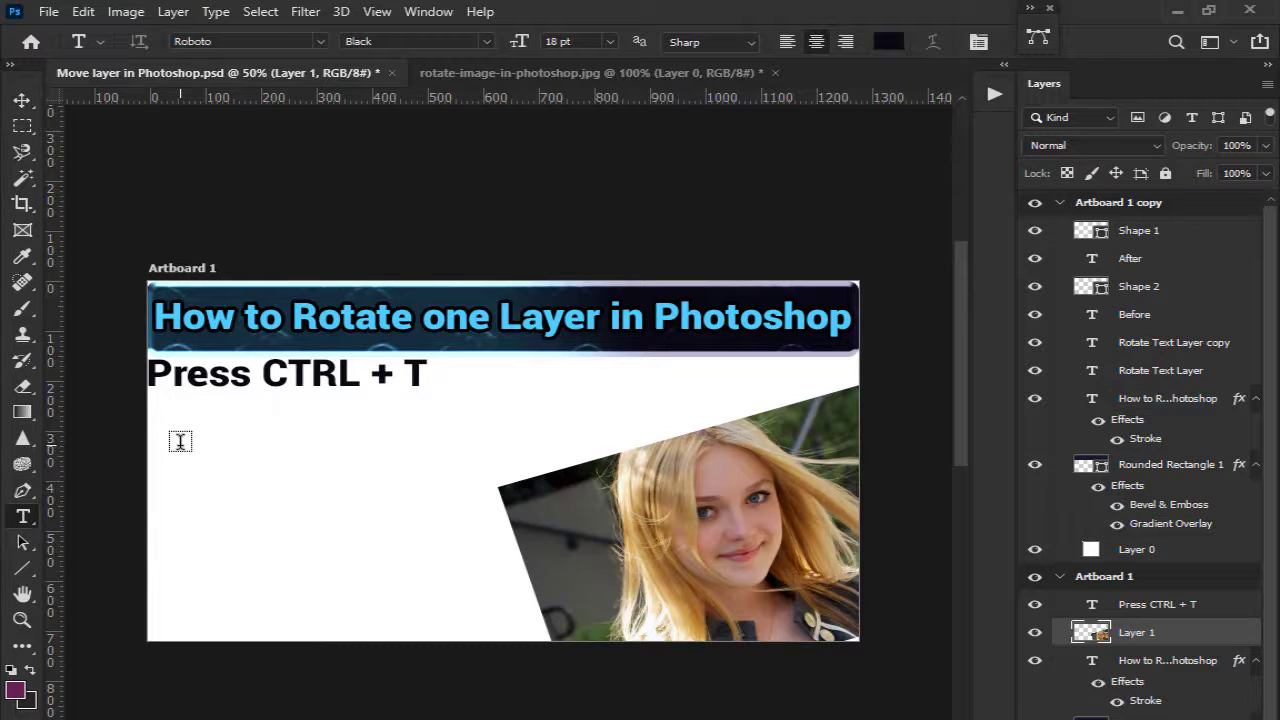
click(180, 441)
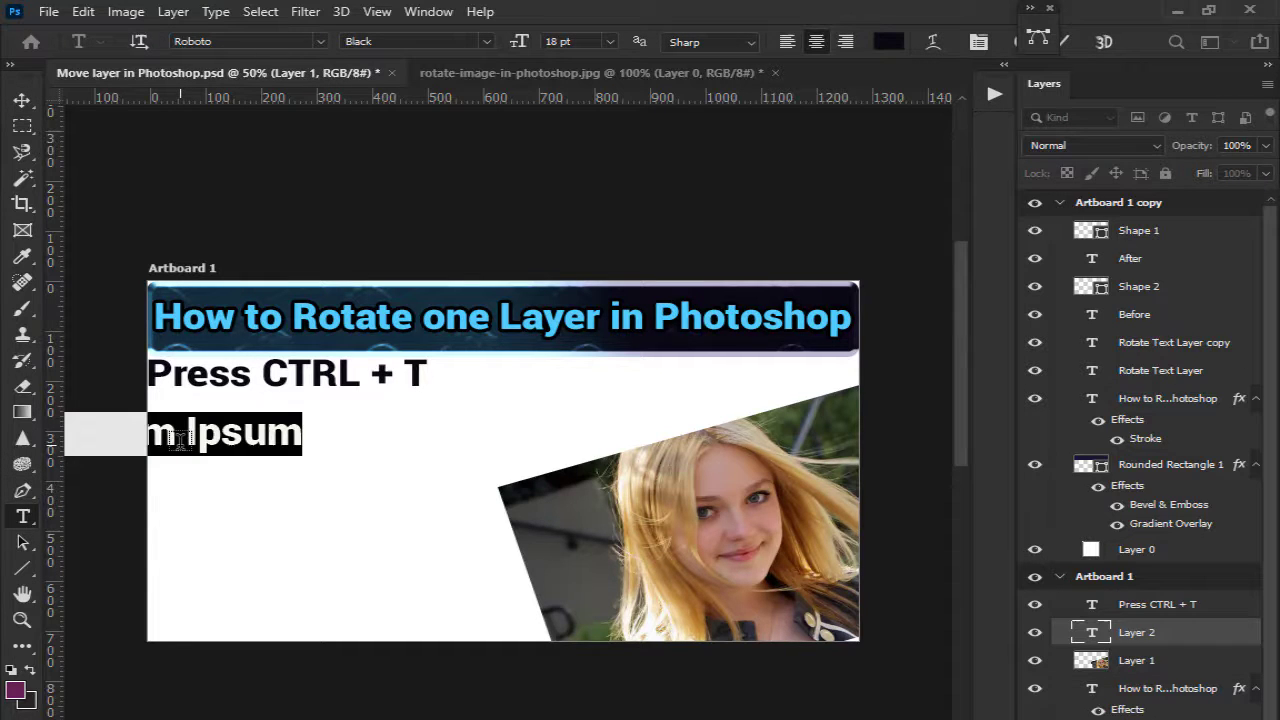
text(Got)
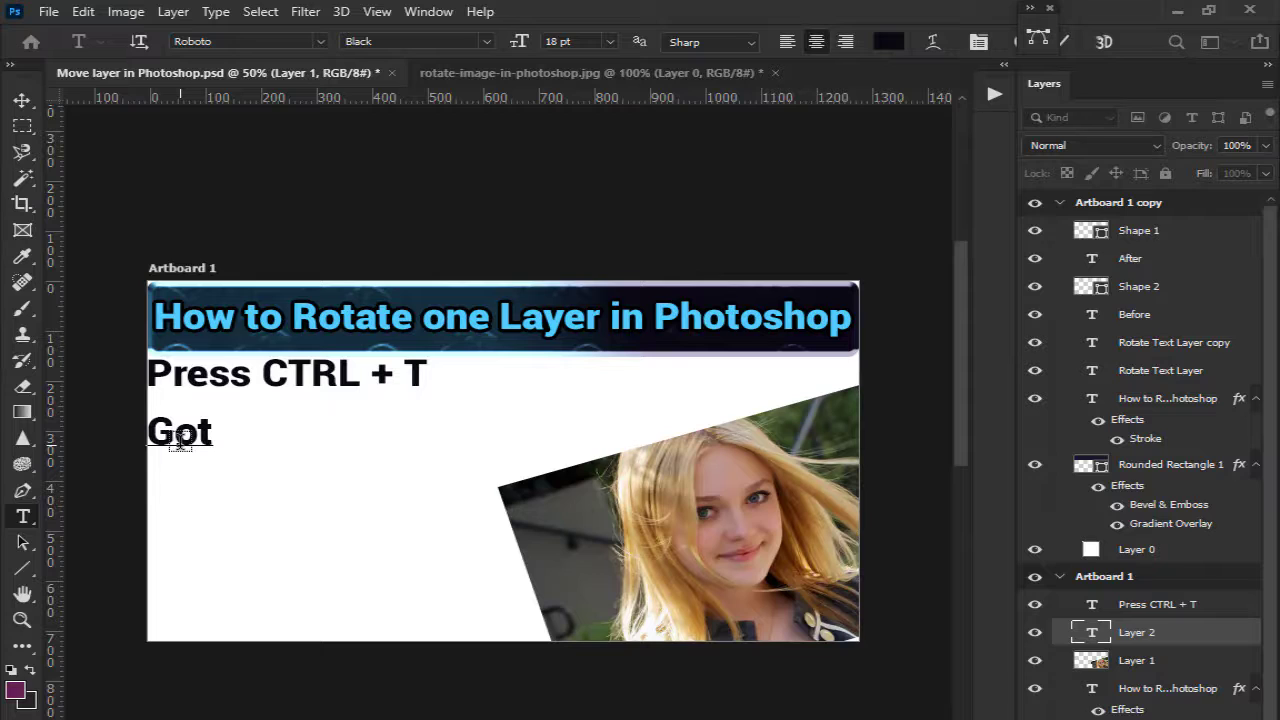
key(BackSpace)
text(to )
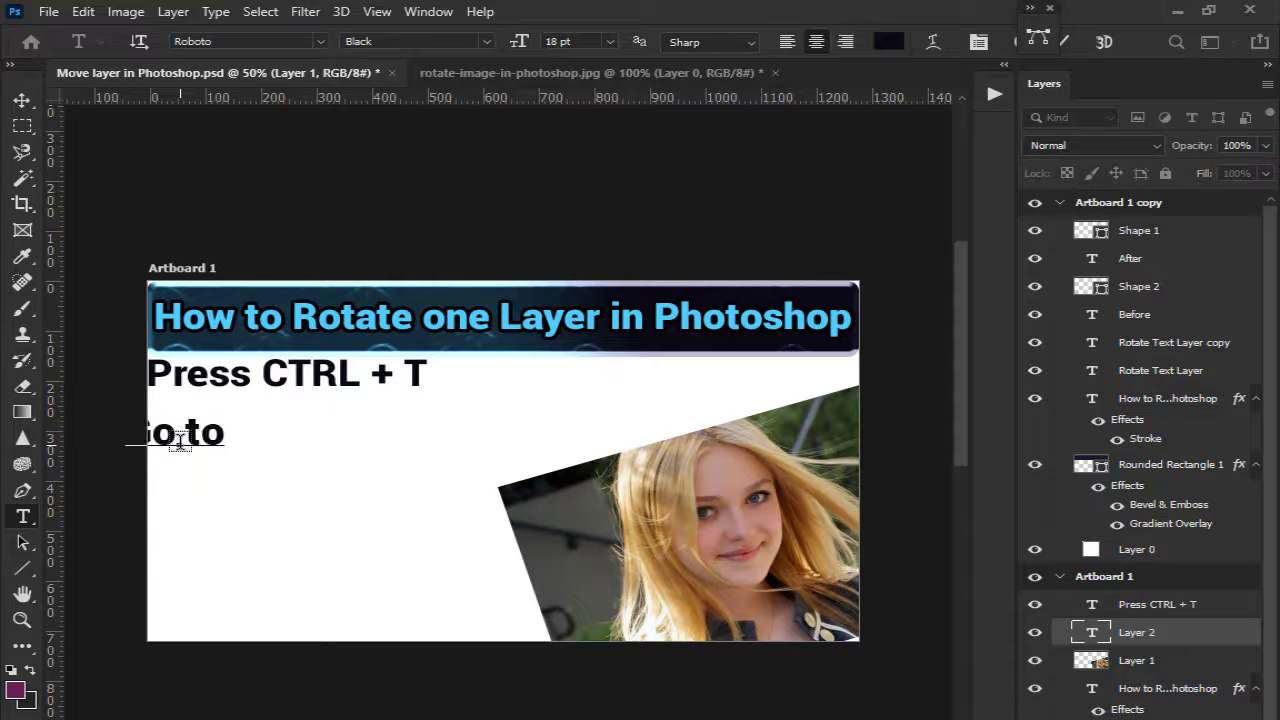
text(Ed)
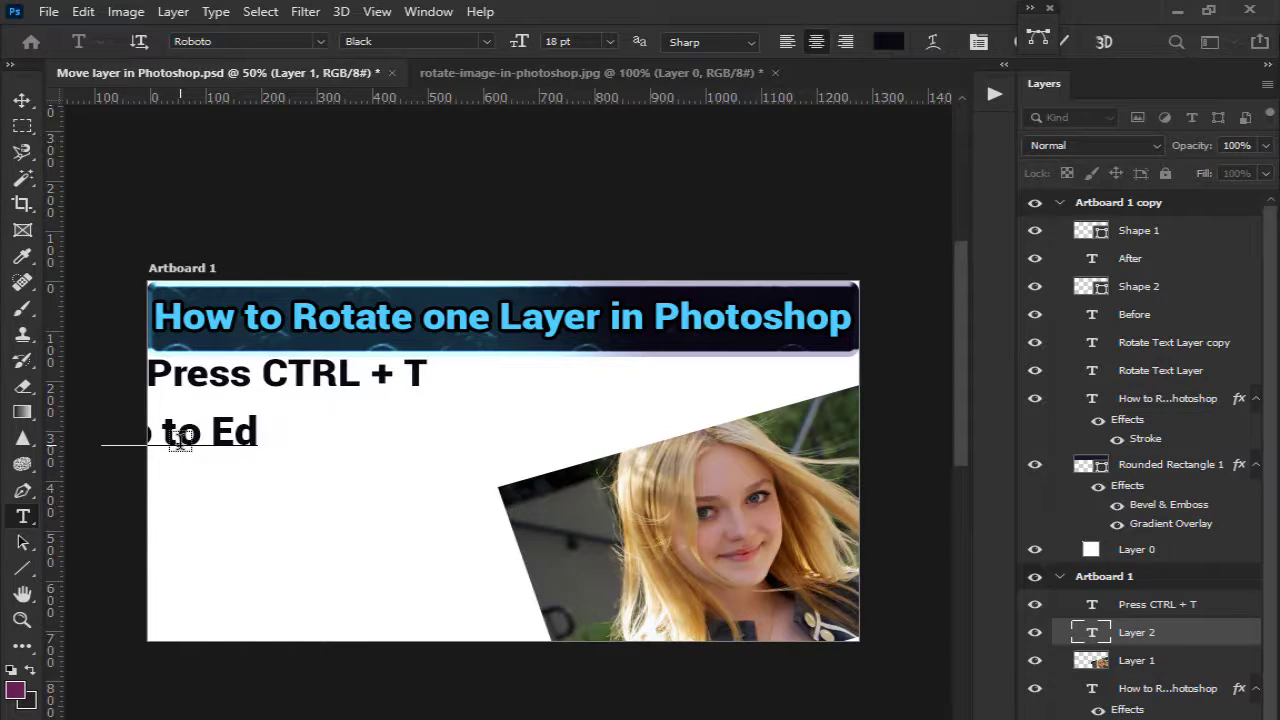
text(it)
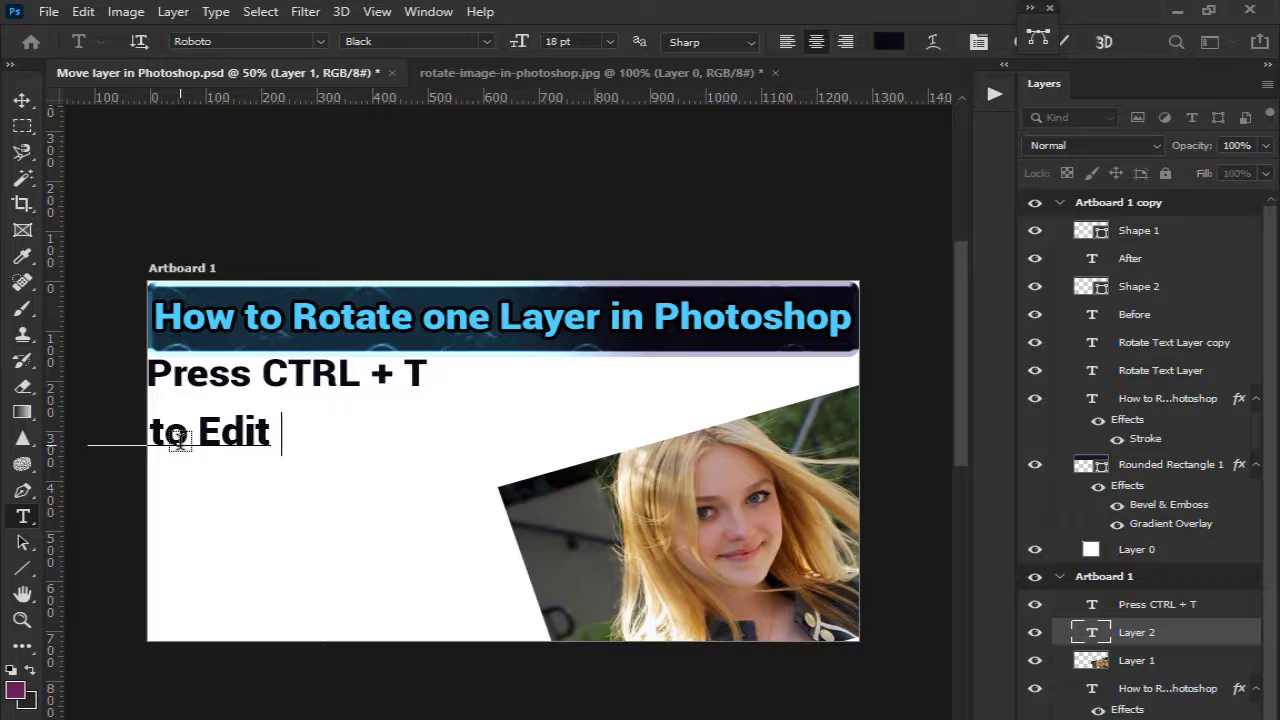
text(>)
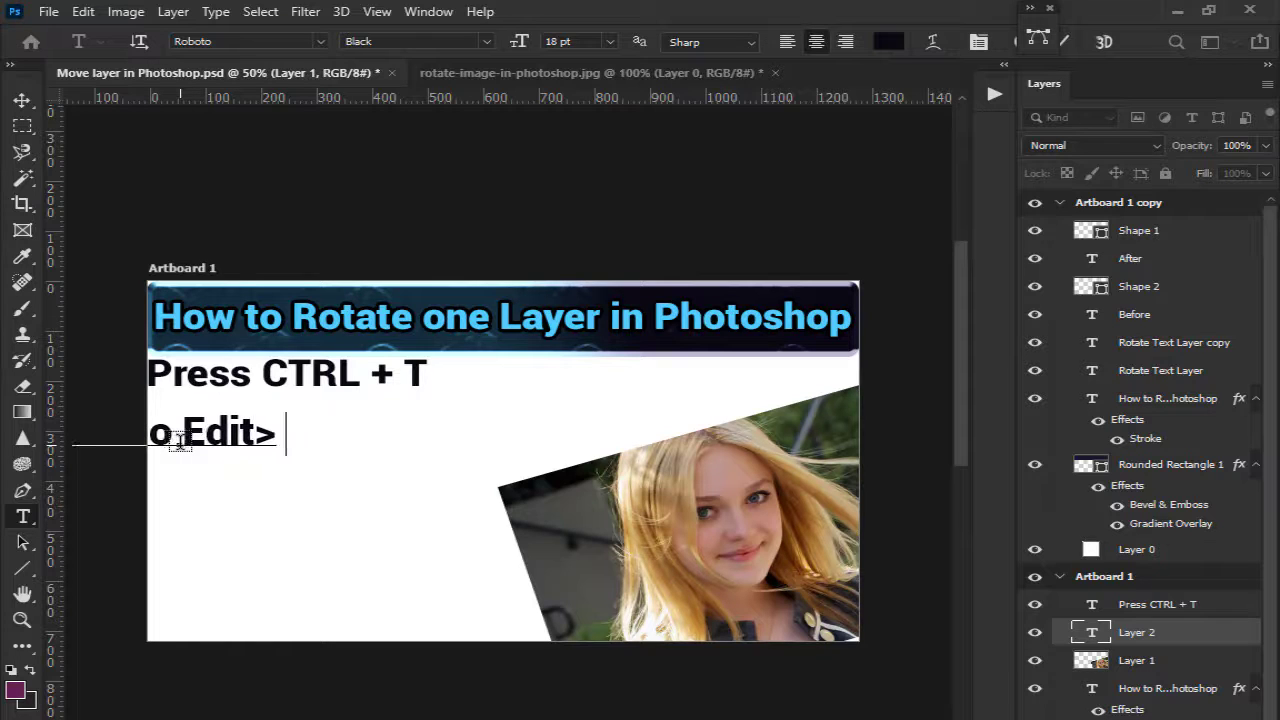
text(Trans)
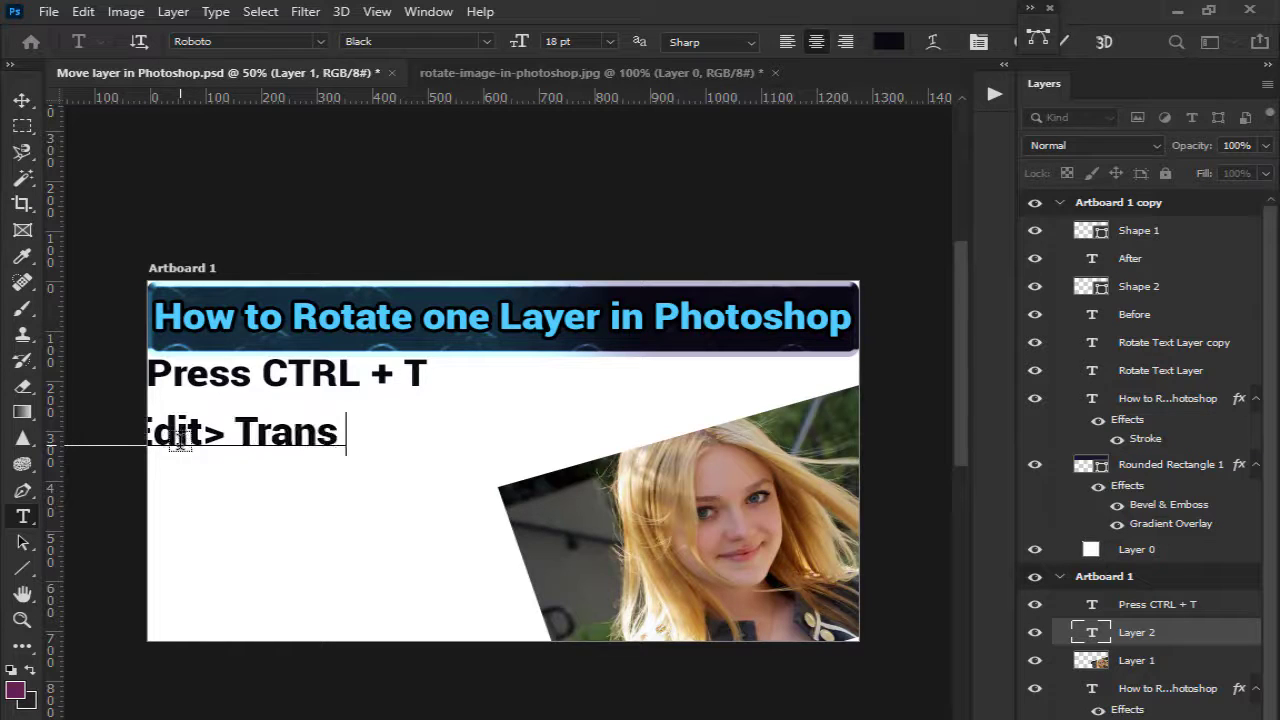
text(form)
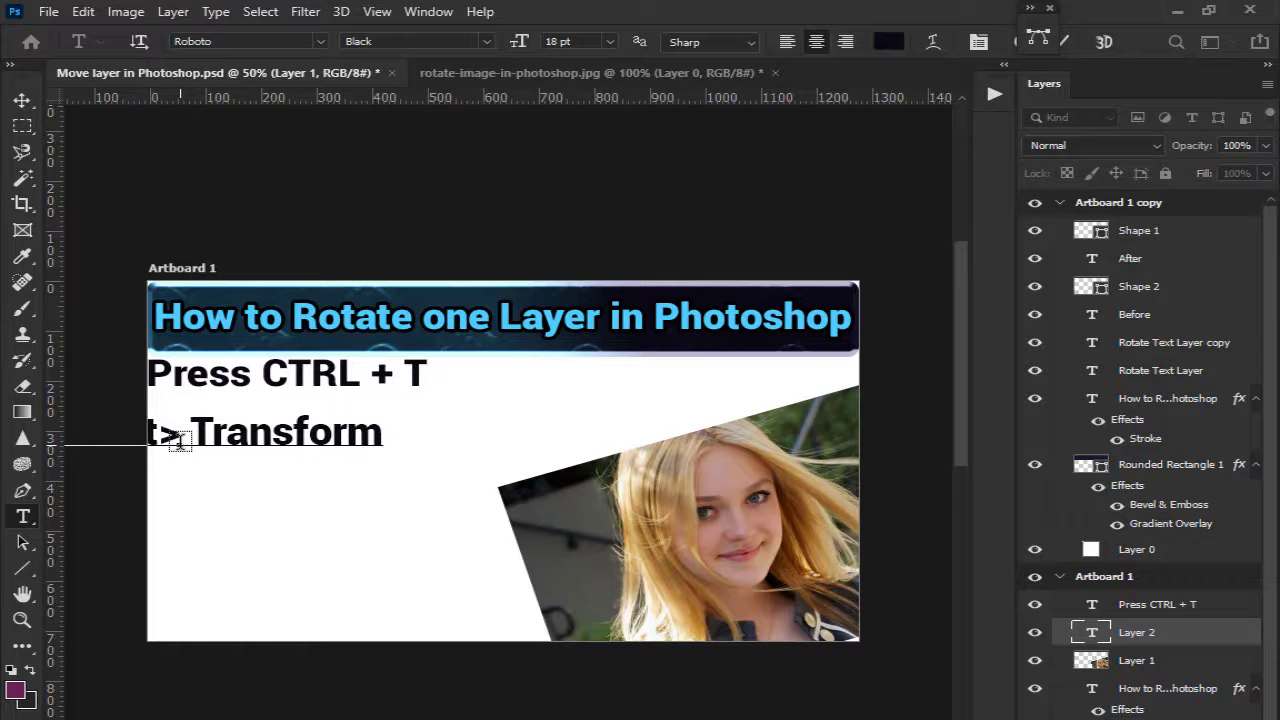
text( >)
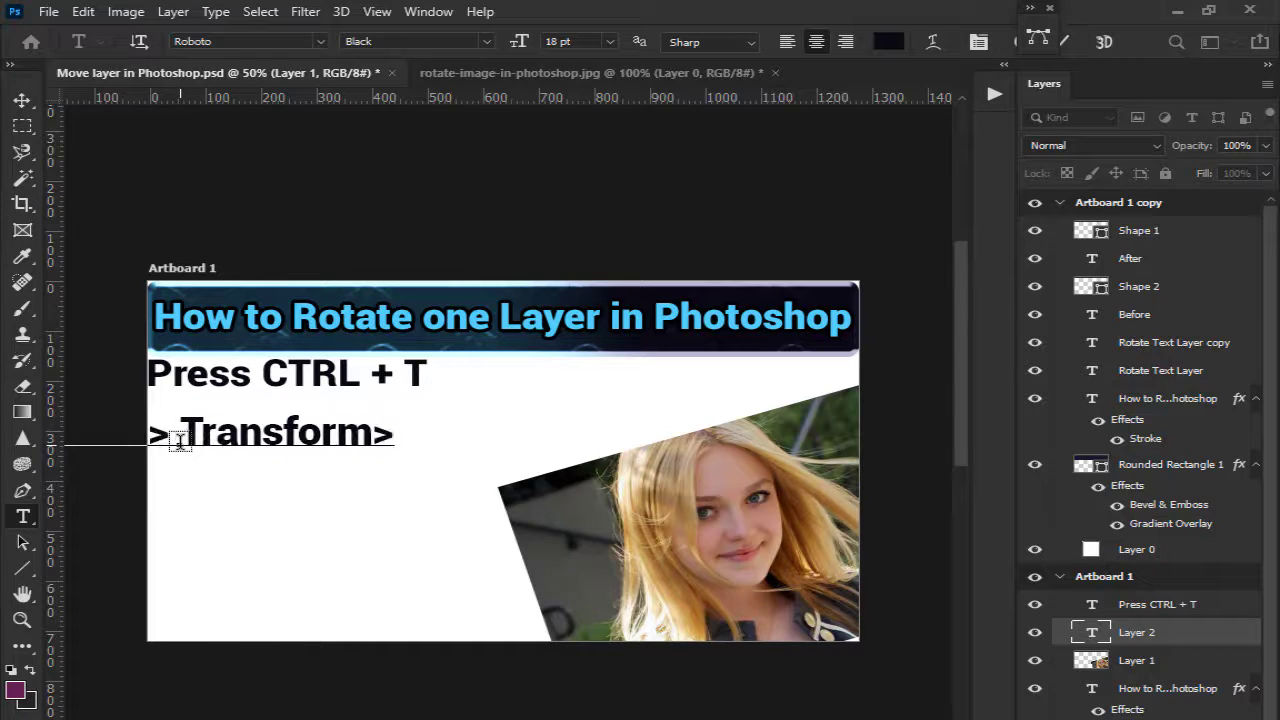
key(BackSpace)
key(BackSpace)
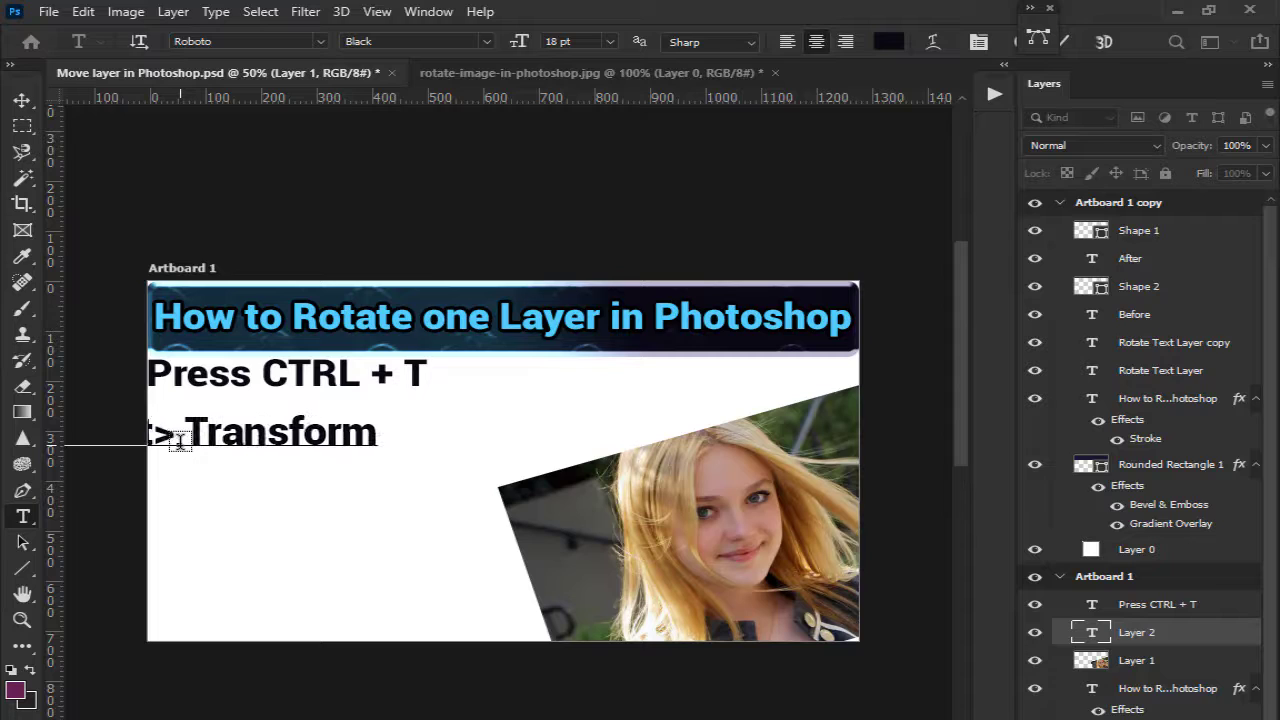
text(> )
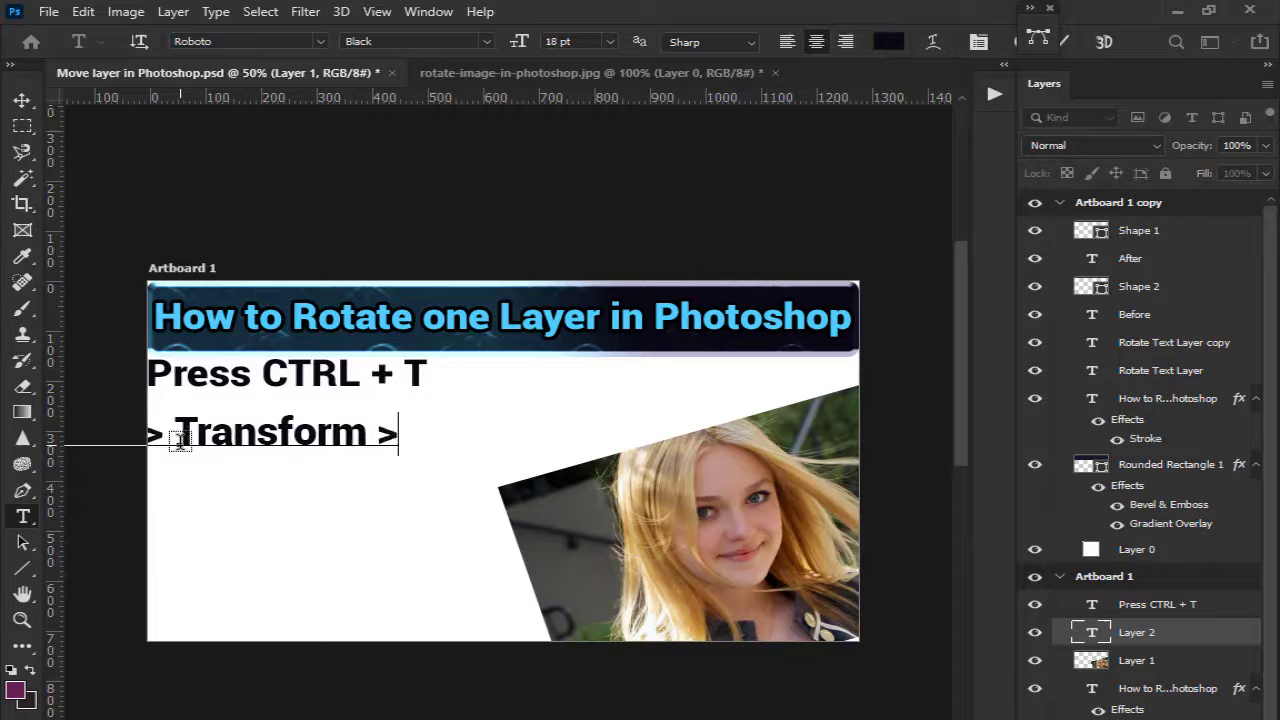
text(R)
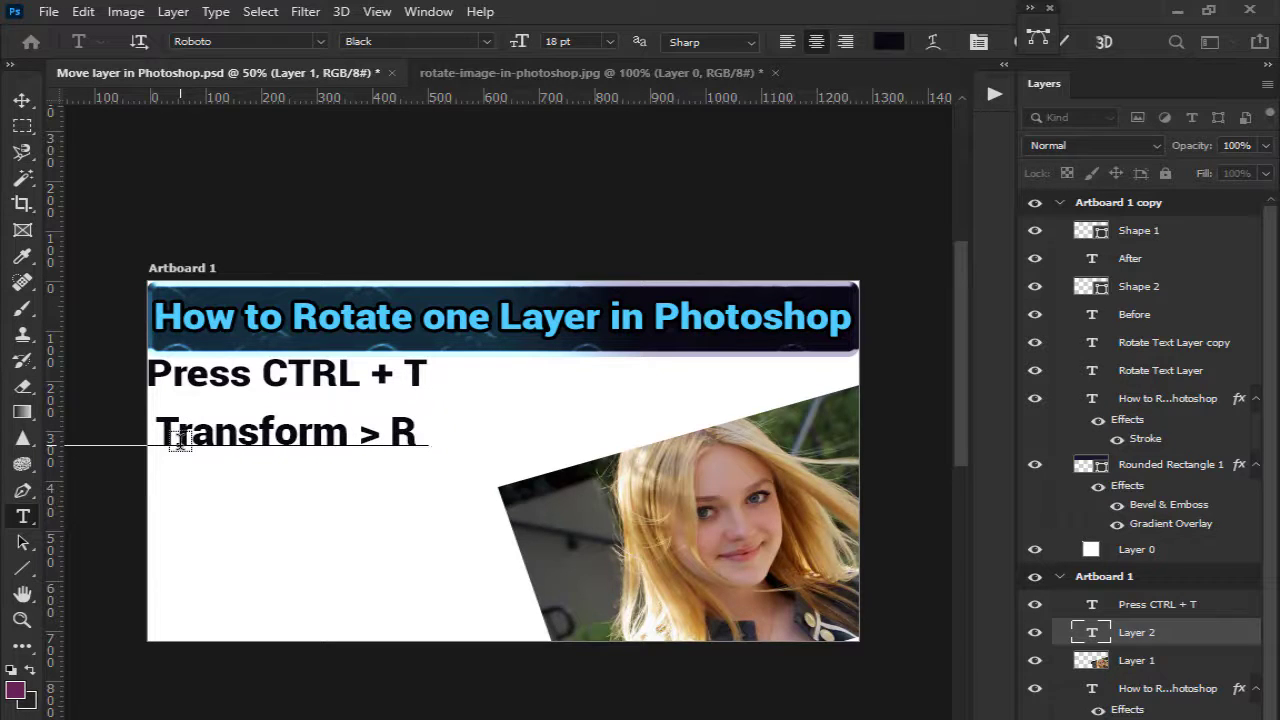
text(otate)
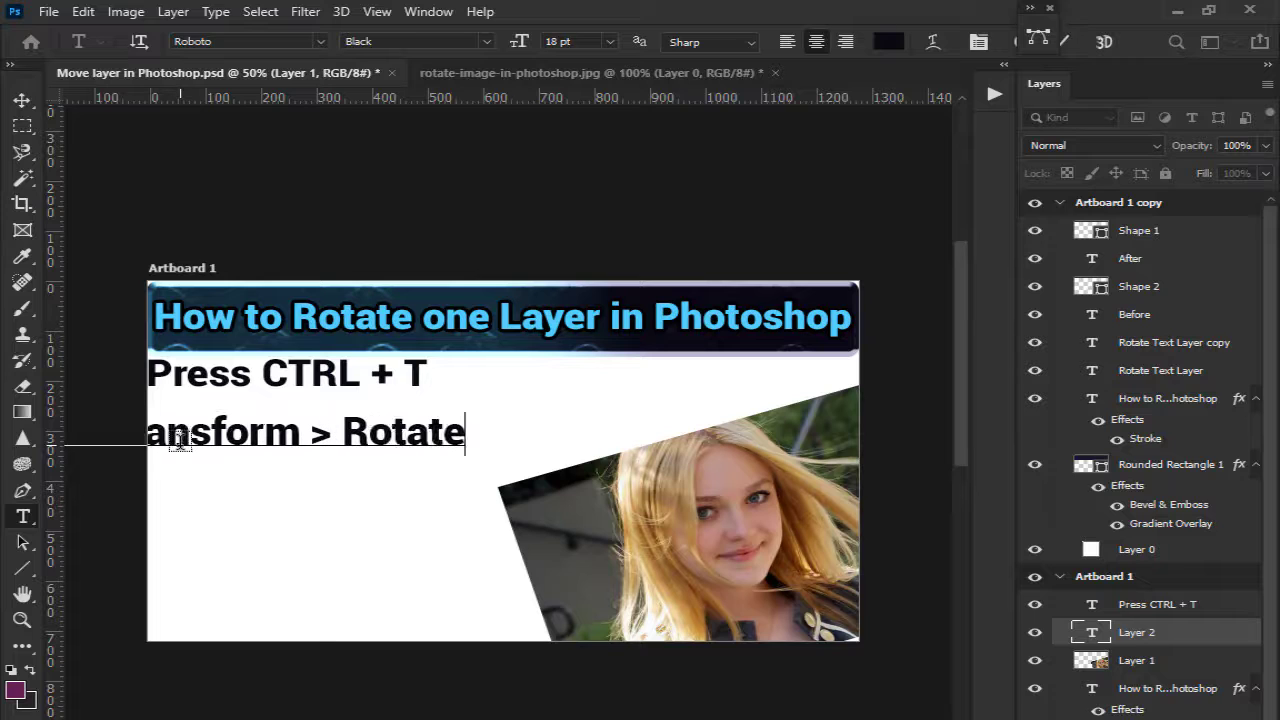
Step: Move the "Go to Edit> Transform > Rotate" text fully onto the artboard and shift the rotated photo slightly down and right, clear of it
click(22, 107)
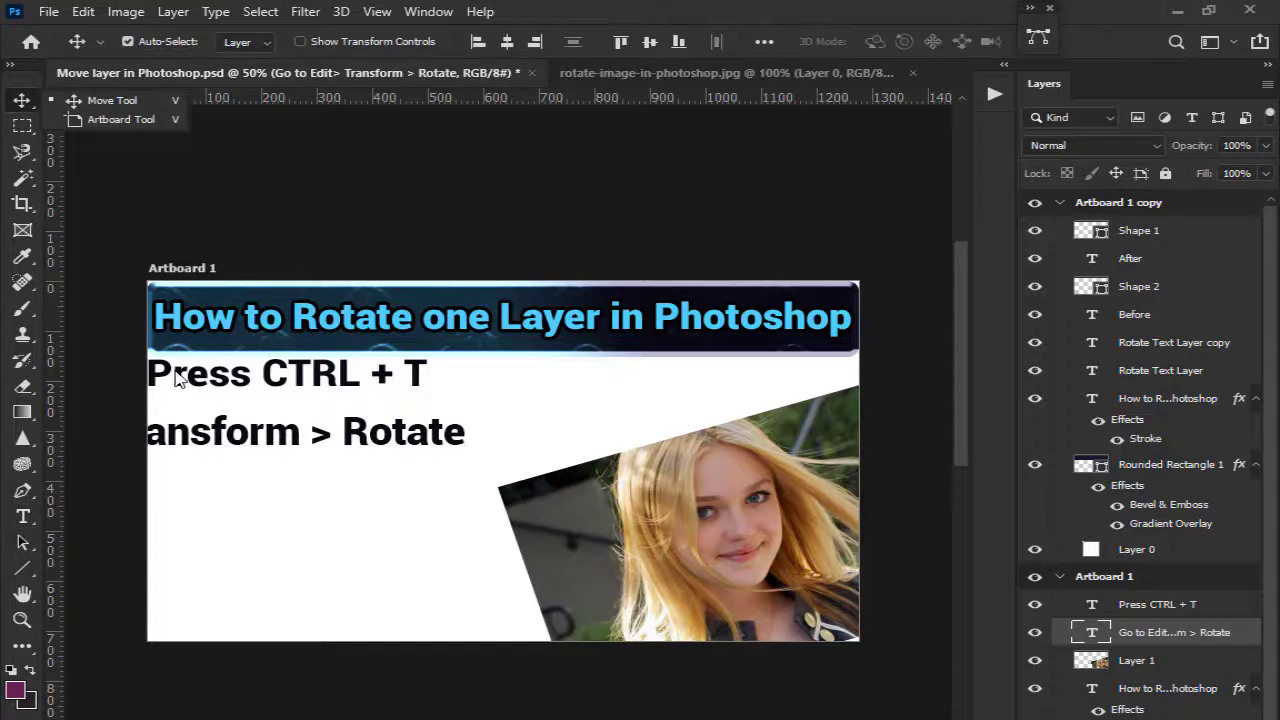
drag(275, 442, 528, 430)
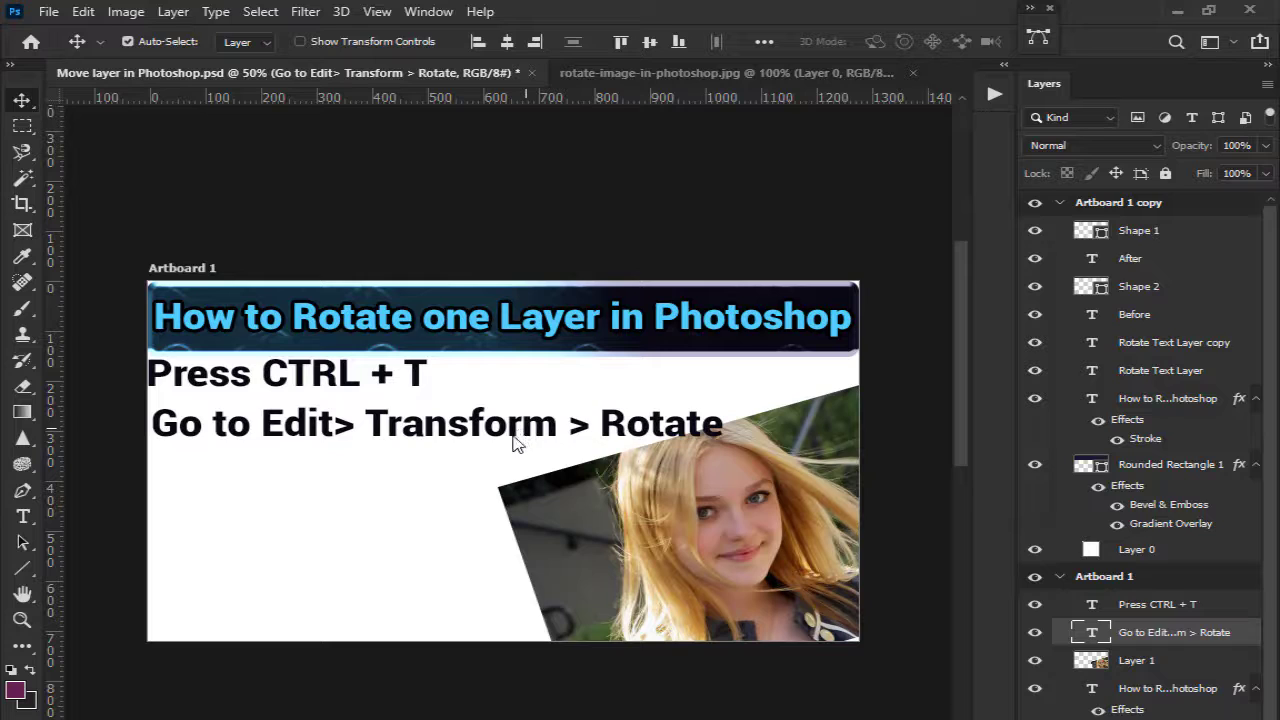
drag(634, 557, 679, 583)
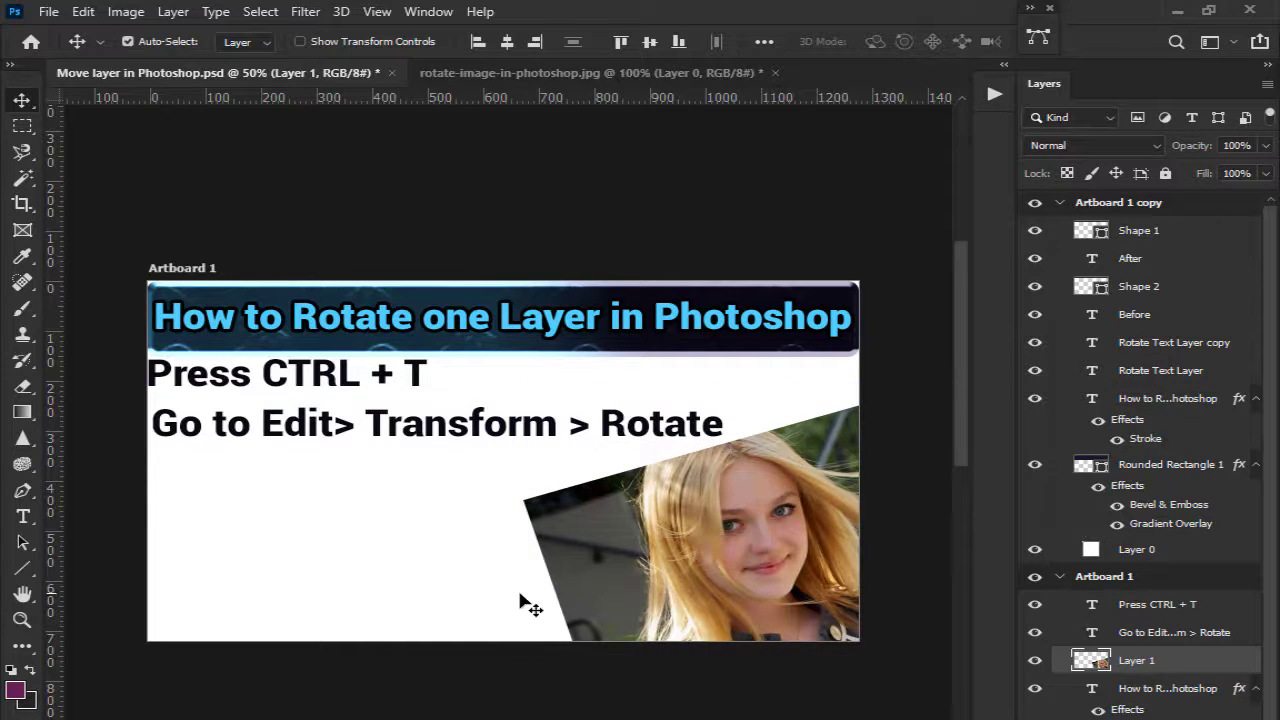
Step: Copy the upright photo from rotate-image-in-photoshop.jpg onto Artboard 1 again, below the instruction text and beside the rotated photo
click(384, 580)
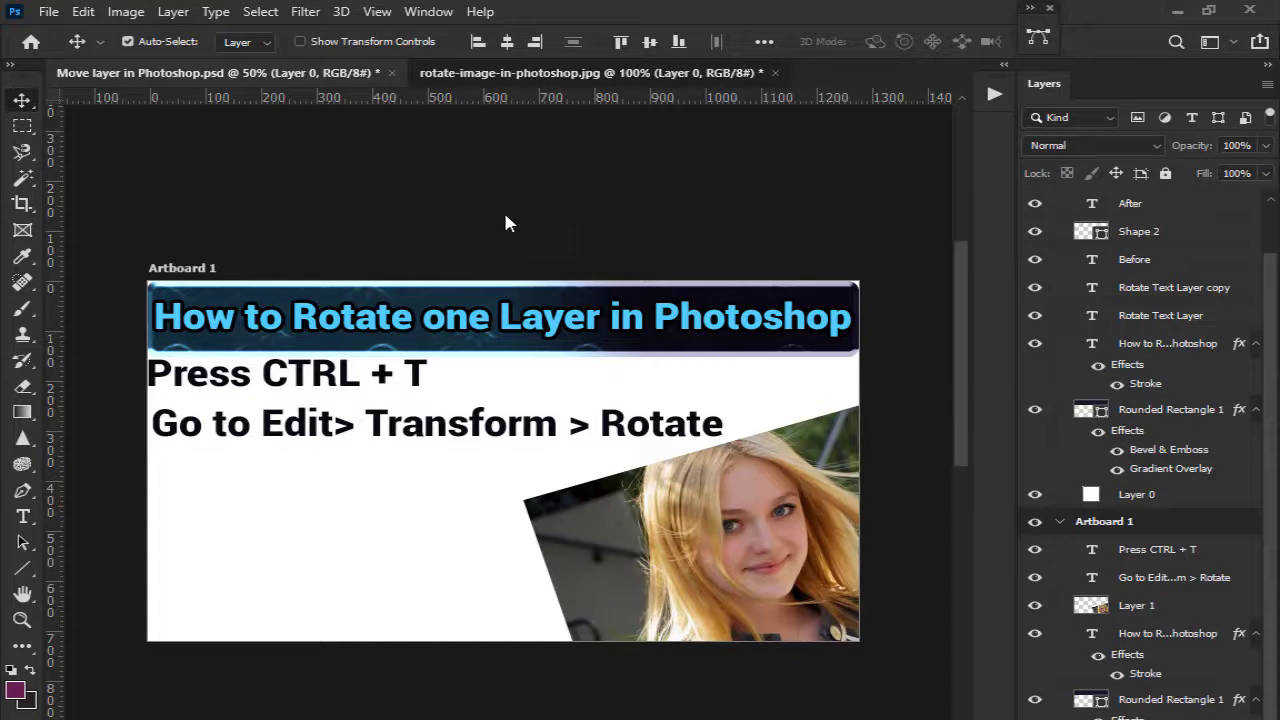
key(ctrl+Tab)
drag(420, 306, 433, 466)
Step: Scale the upright photo to about 74% and place it in Artboard 1's lower-left corner, at about X 284 px, Y 542 px
key(ctrl+t)
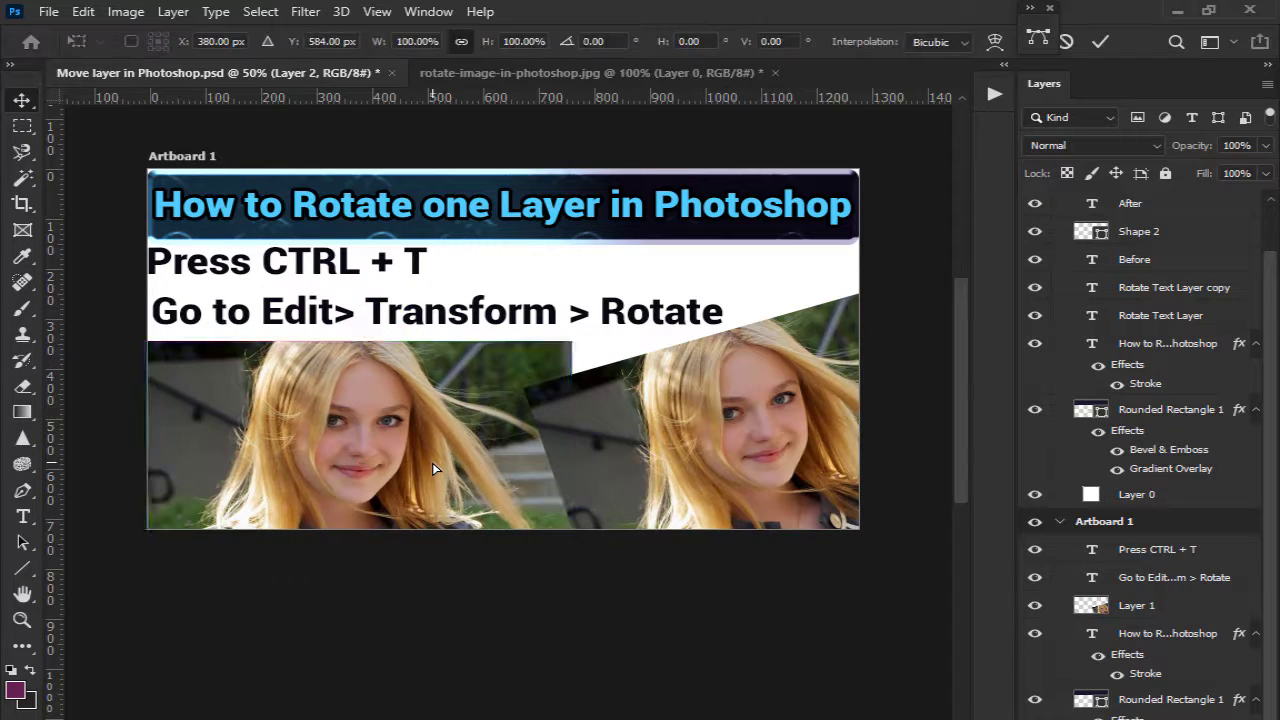
drag(572, 341, 483, 390)
drag(390, 465, 395, 418)
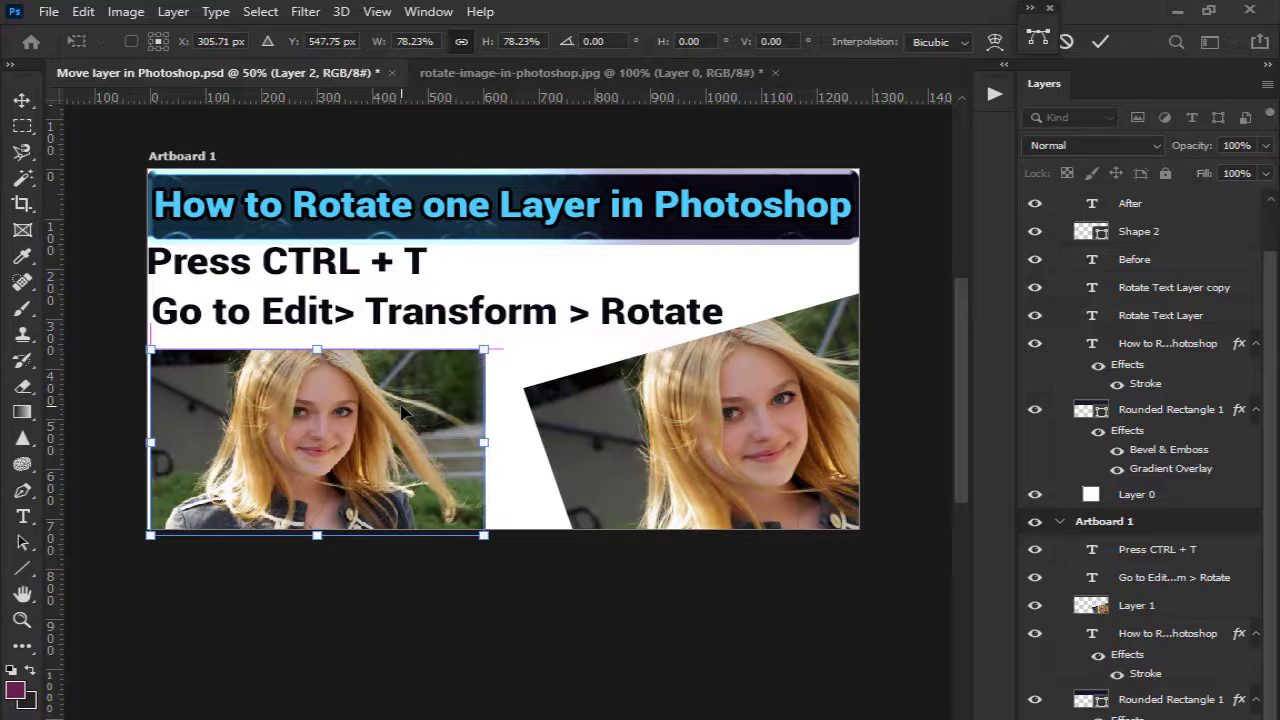
mouse_move(484, 351)
mouse_down()
mouse_move(468, 340)
mouse_move(463, 352)
mouse_up()
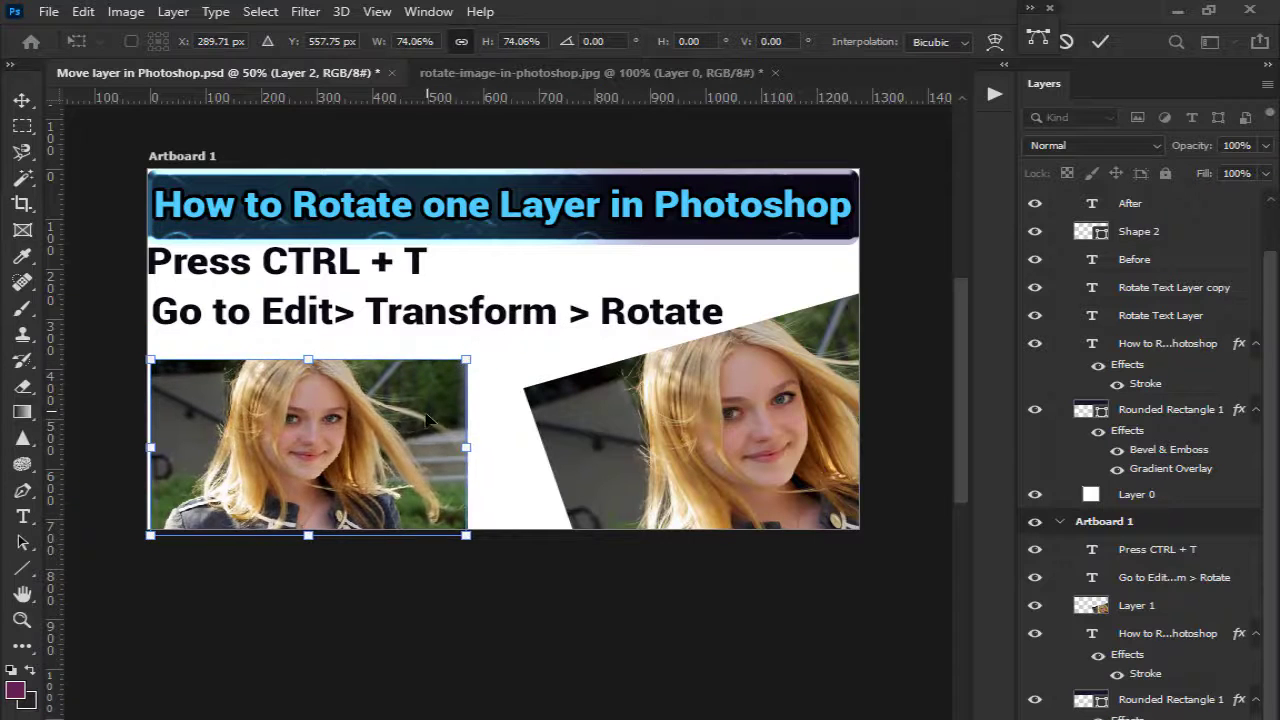
drag(427, 422, 419, 408)
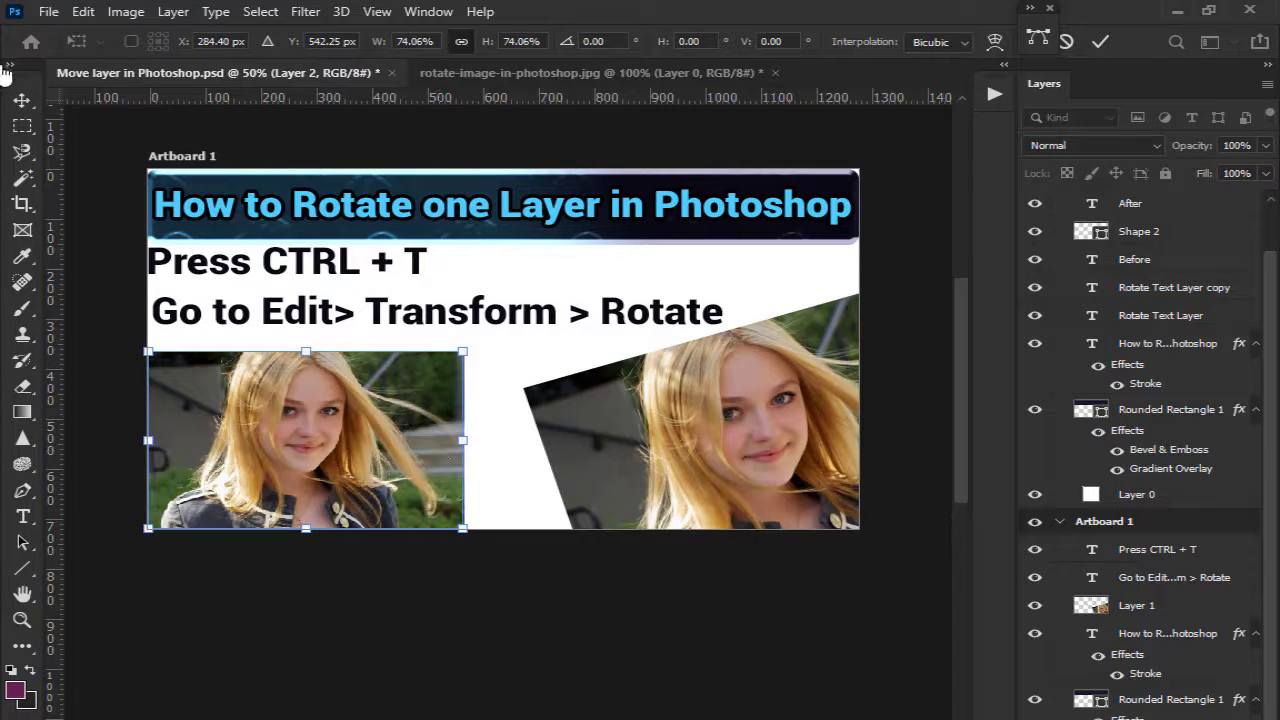
click(21, 101)
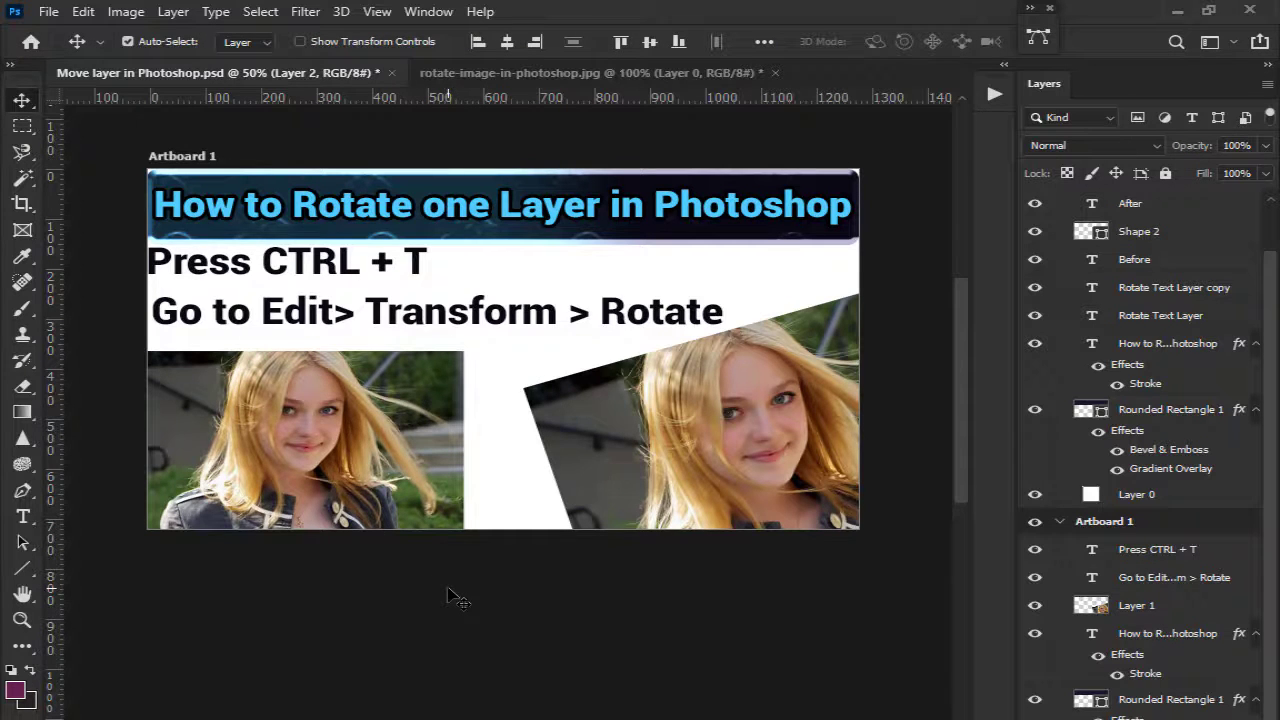
Step: Add the text "Thanks for Watching" near the lower edge of Artboard 1 copy, below the "Rotate Text Layer" examples
scroll(450, 596, up, 2)
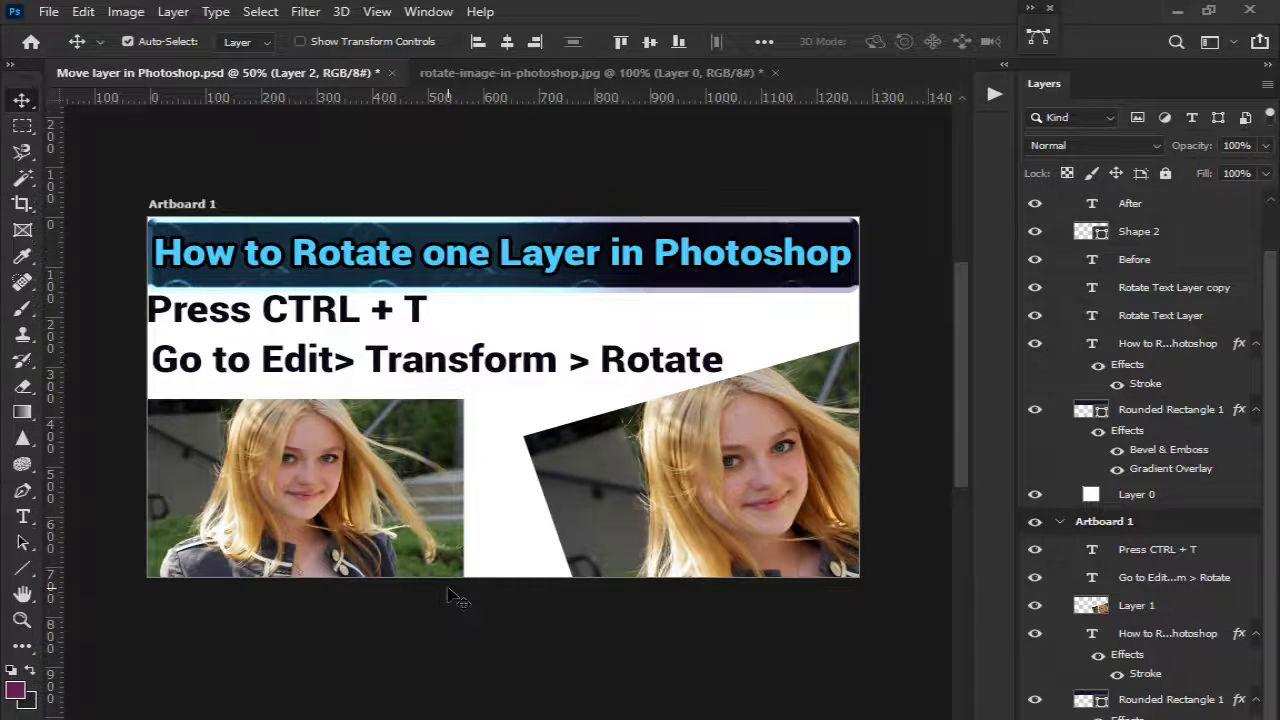
scroll(450, 596, down, 5)
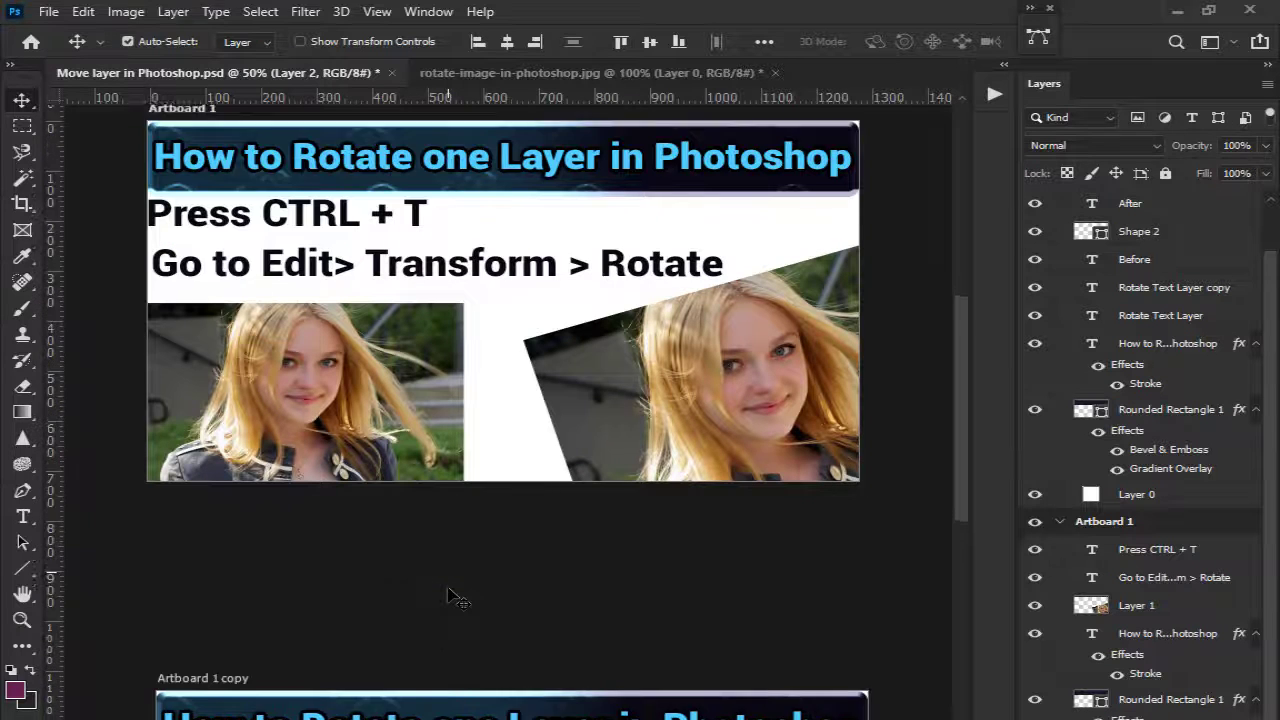
scroll(450, 596, up, 3)
scroll(450, 596, down, 8)
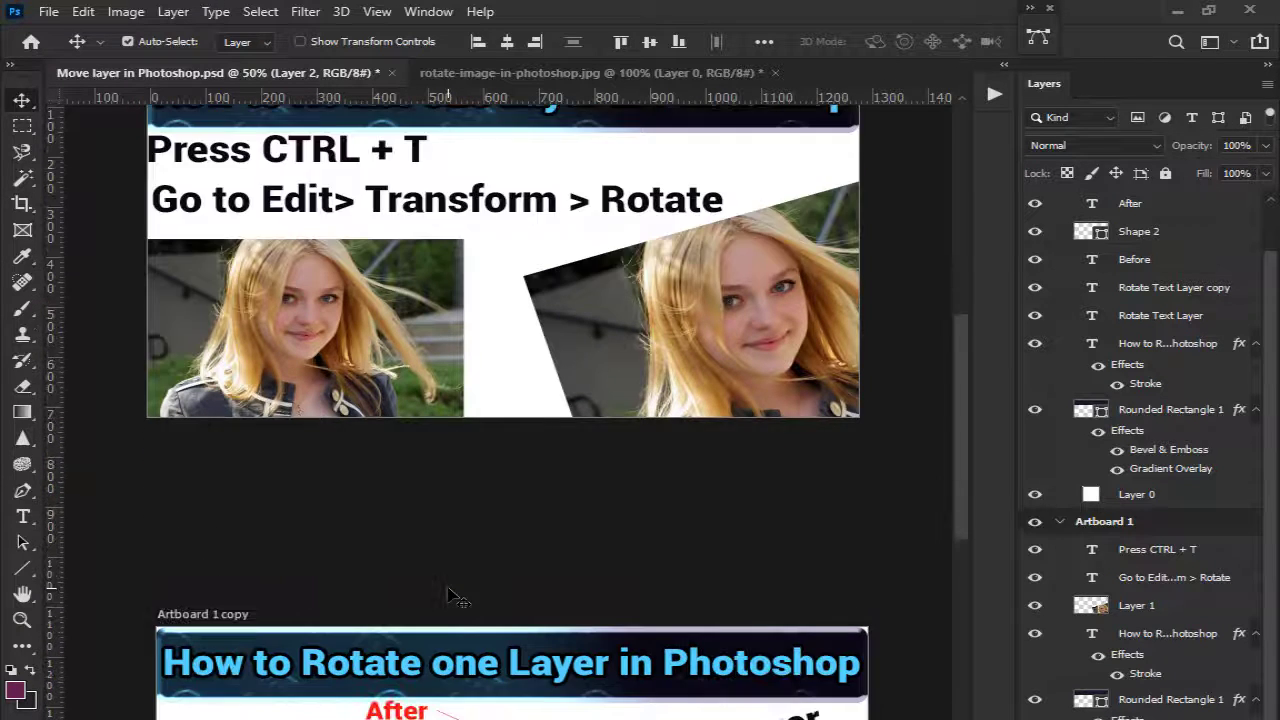
scroll(462, 600, down, 2)
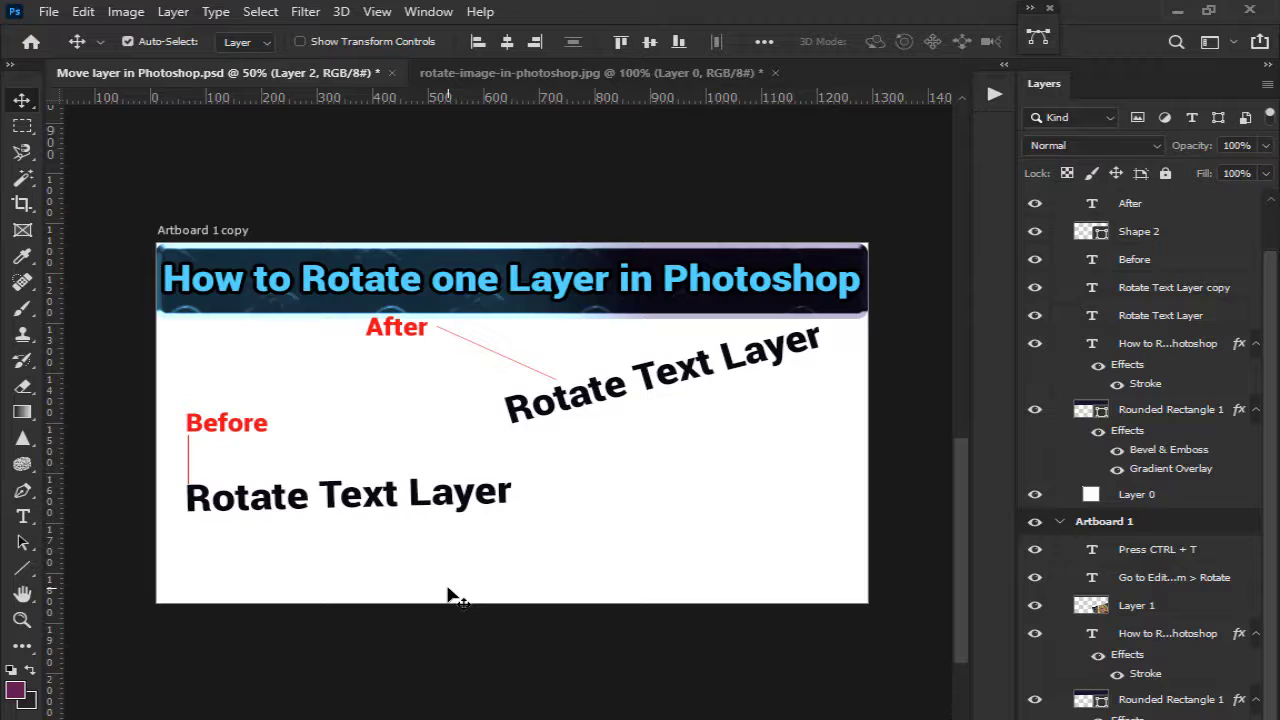
click(23, 516)
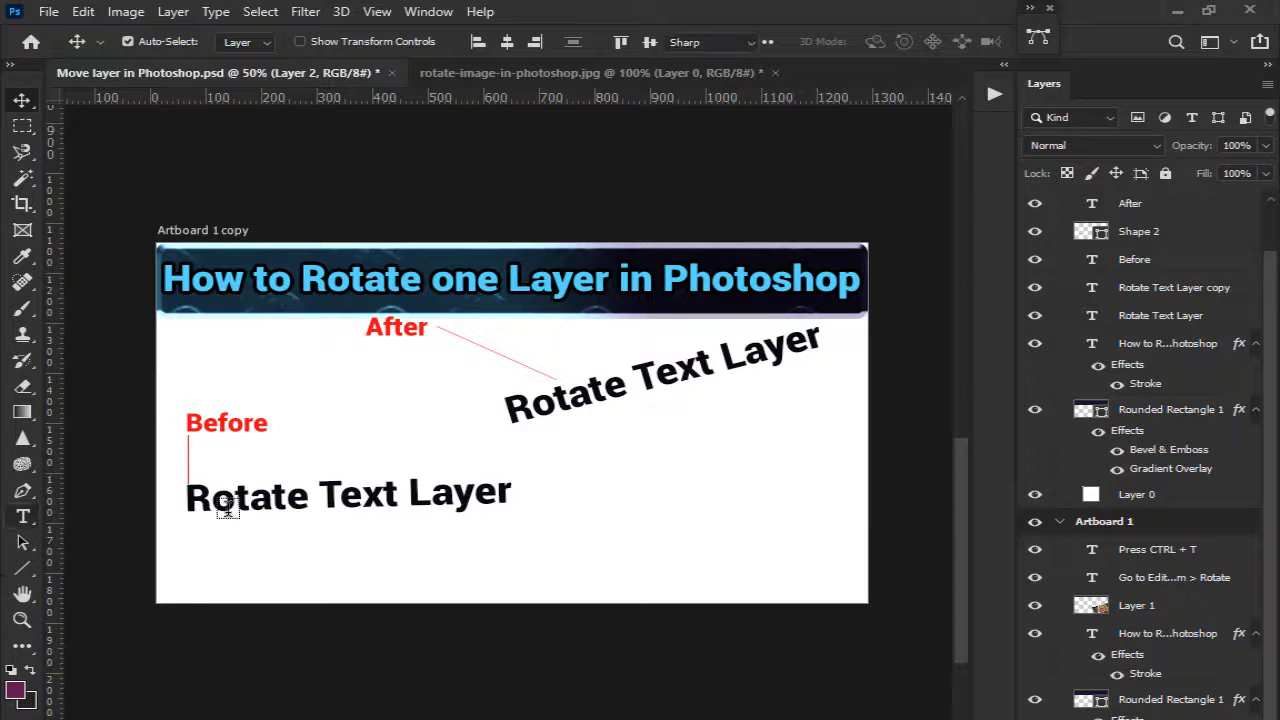
click(566, 548)
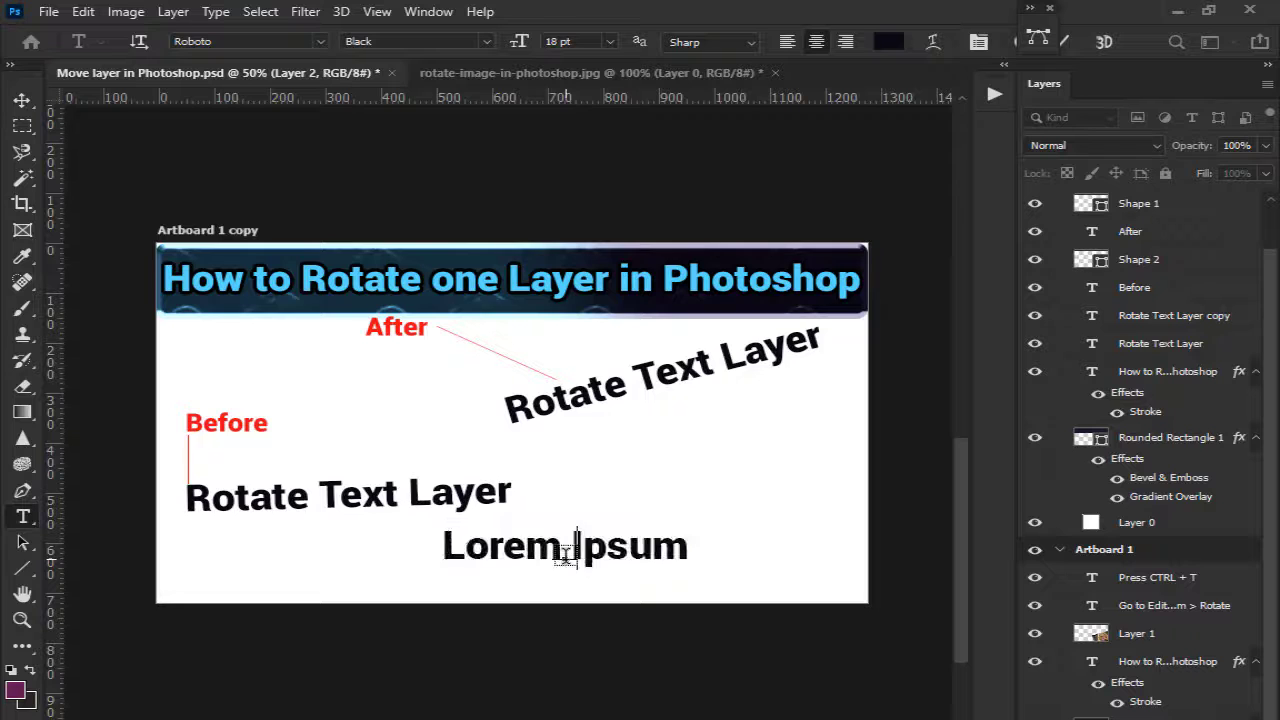
text(Thanks )
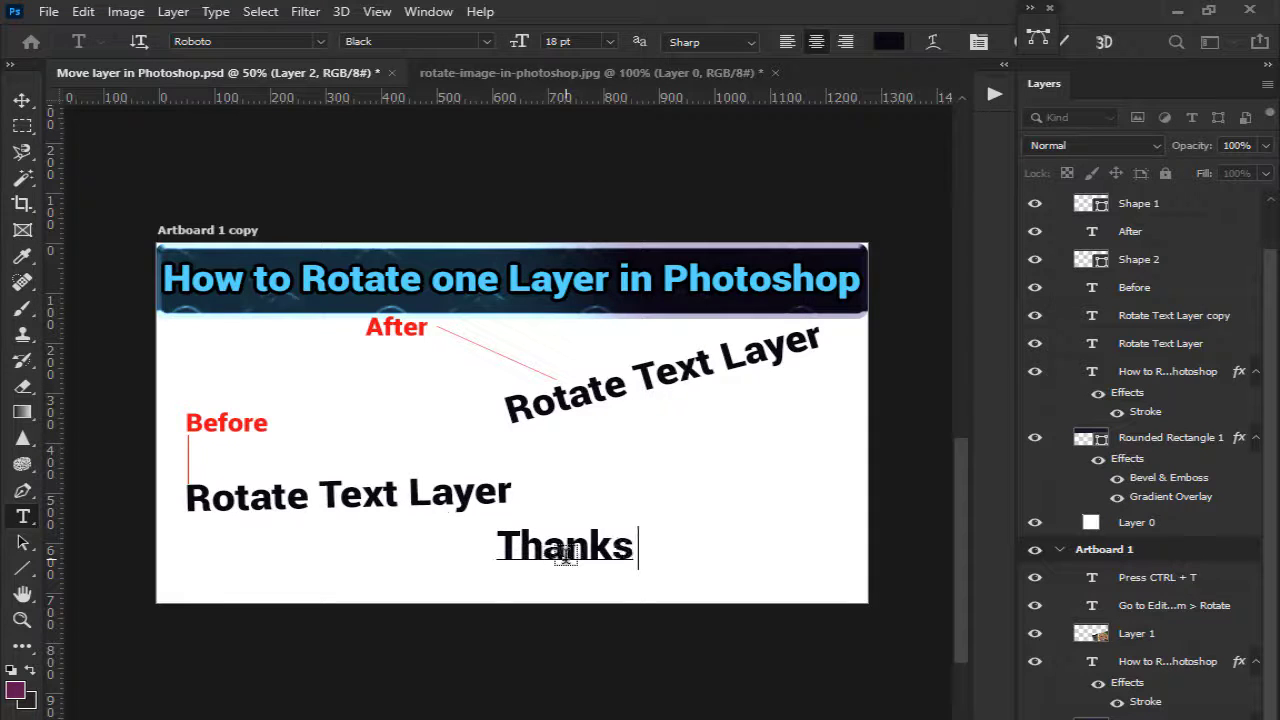
text(for )
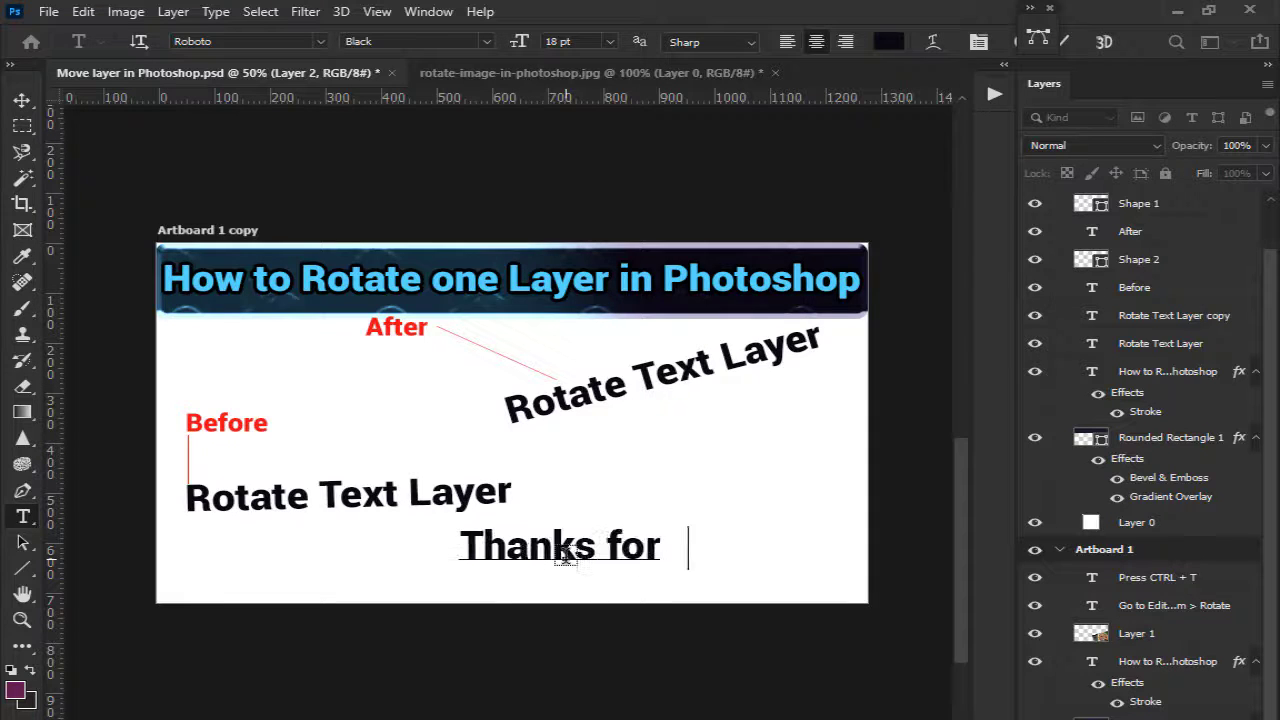
text(Watching)
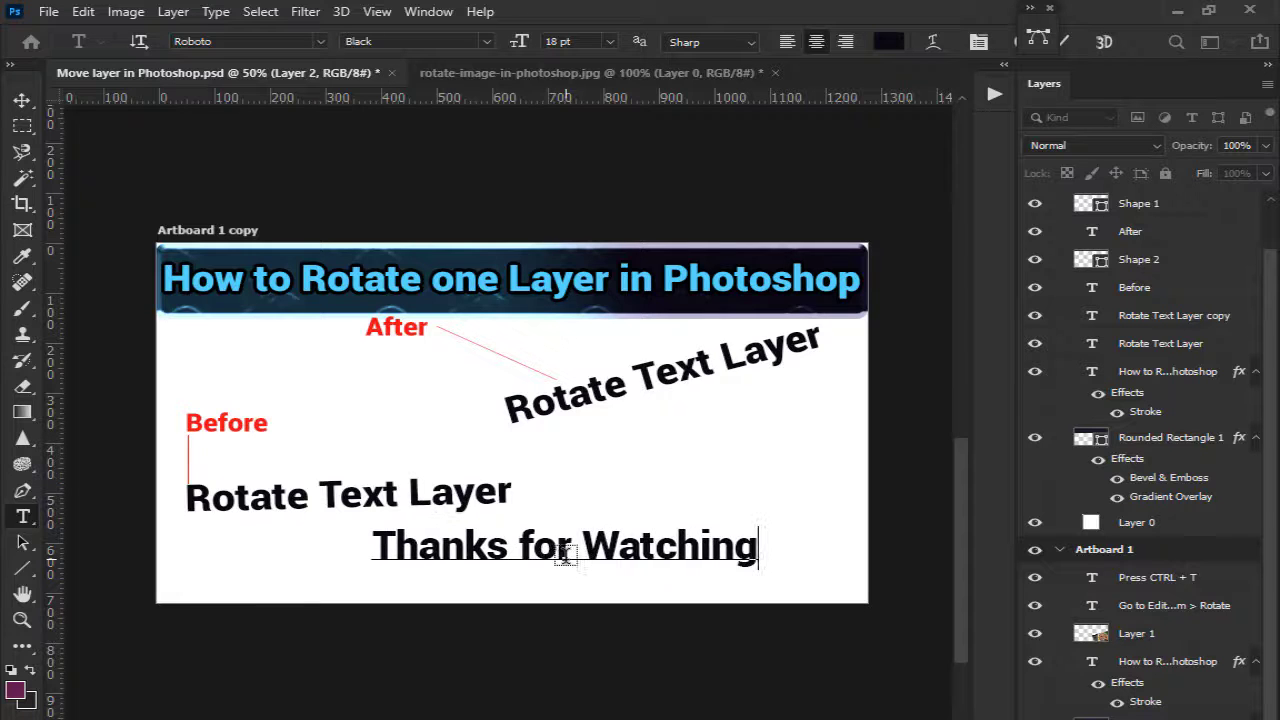
Step: Move the "Thanks for Watching" text slightly down and left, centring it roughly along the artboard's lower edge
scroll(565, 553, up, 1)
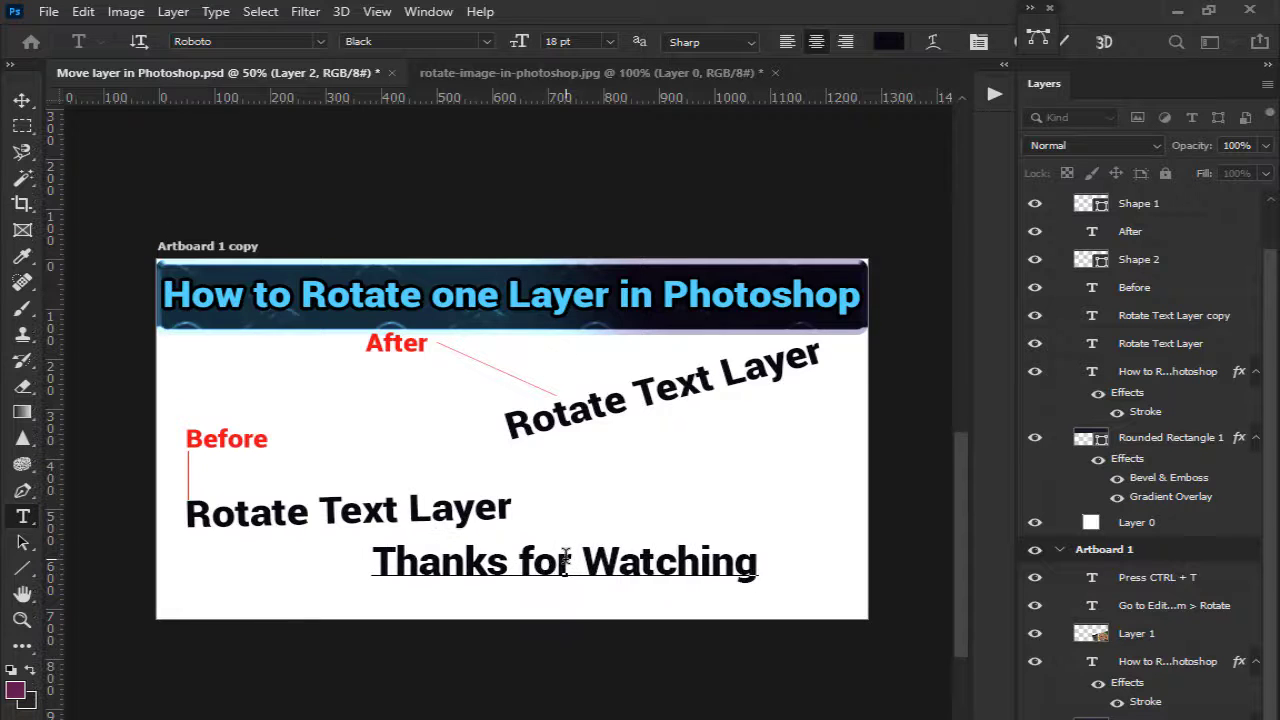
click(20, 98)
drag(470, 575, 422, 601)
Step: Set the font size of the "Thanks for Watching" text to 24 pt
double_click(422, 601)
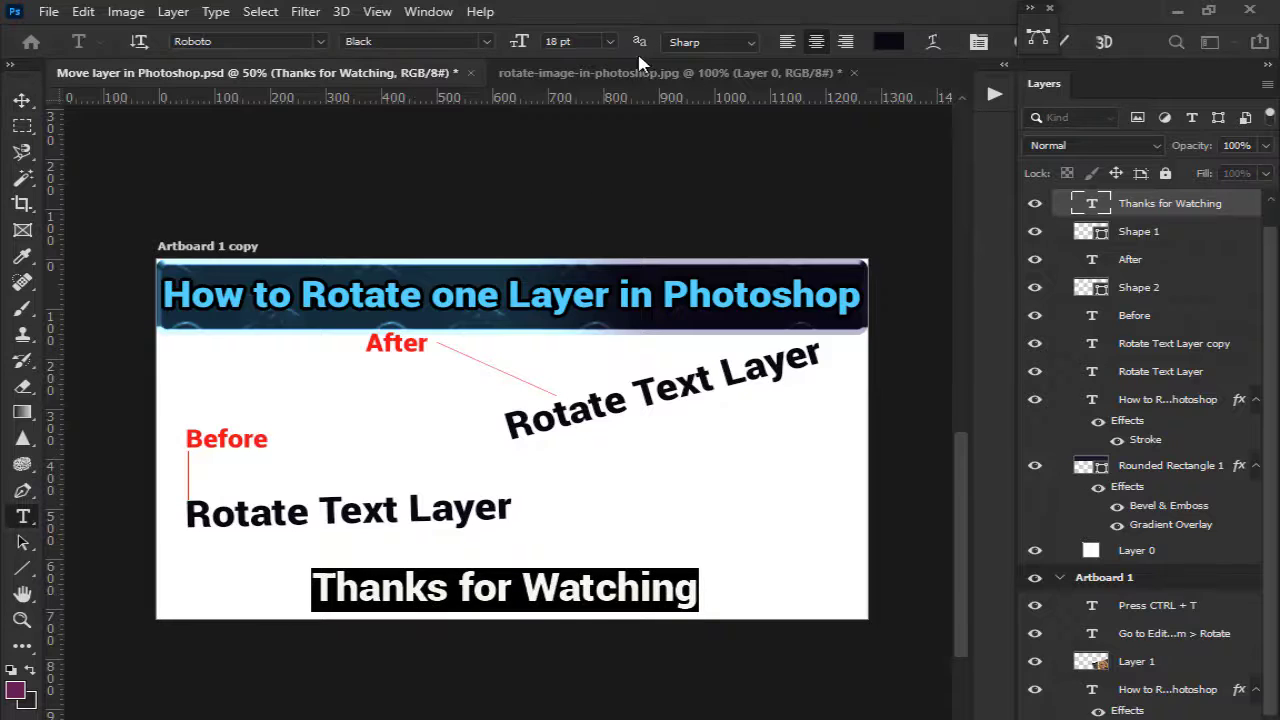
click(612, 43)
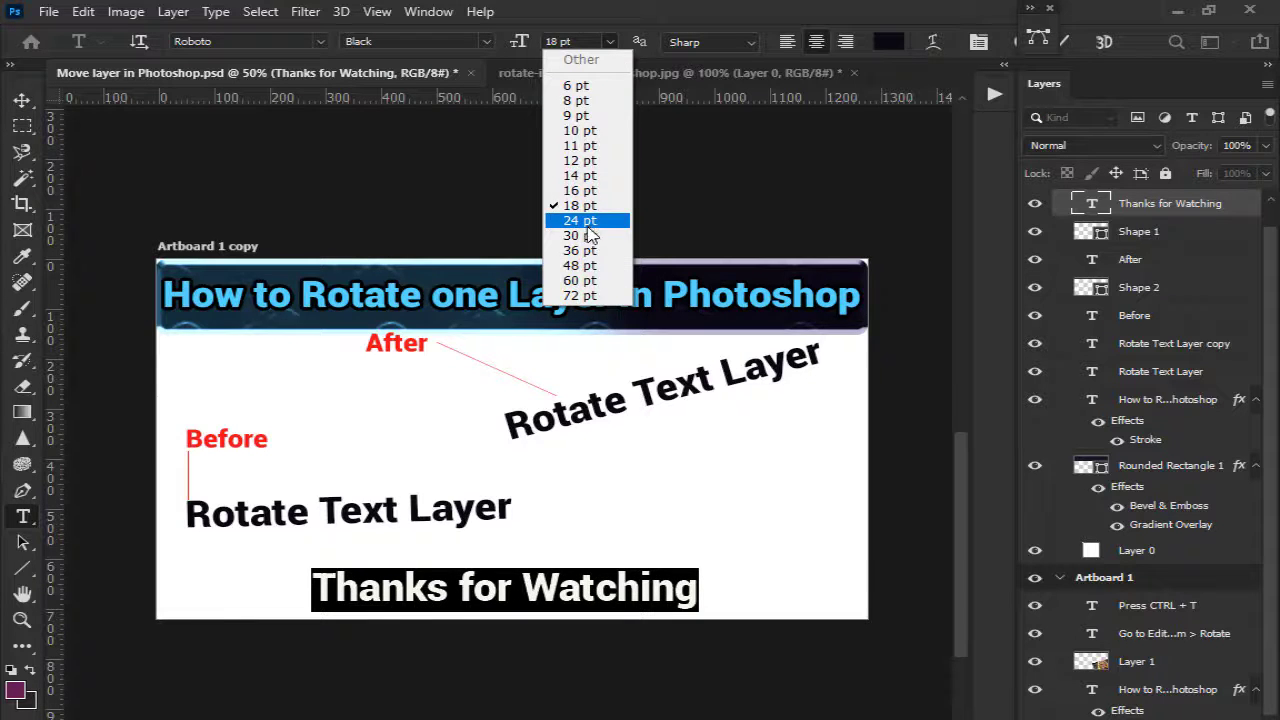
click(588, 224)
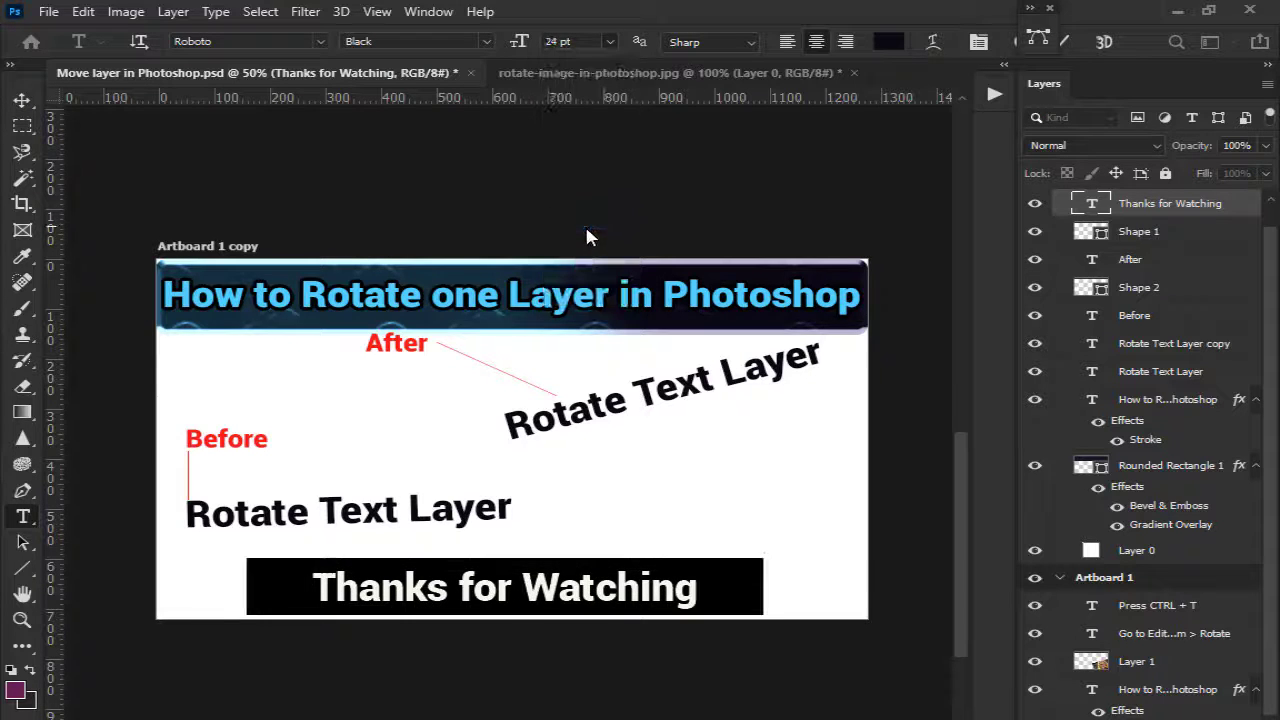
click(22, 101)
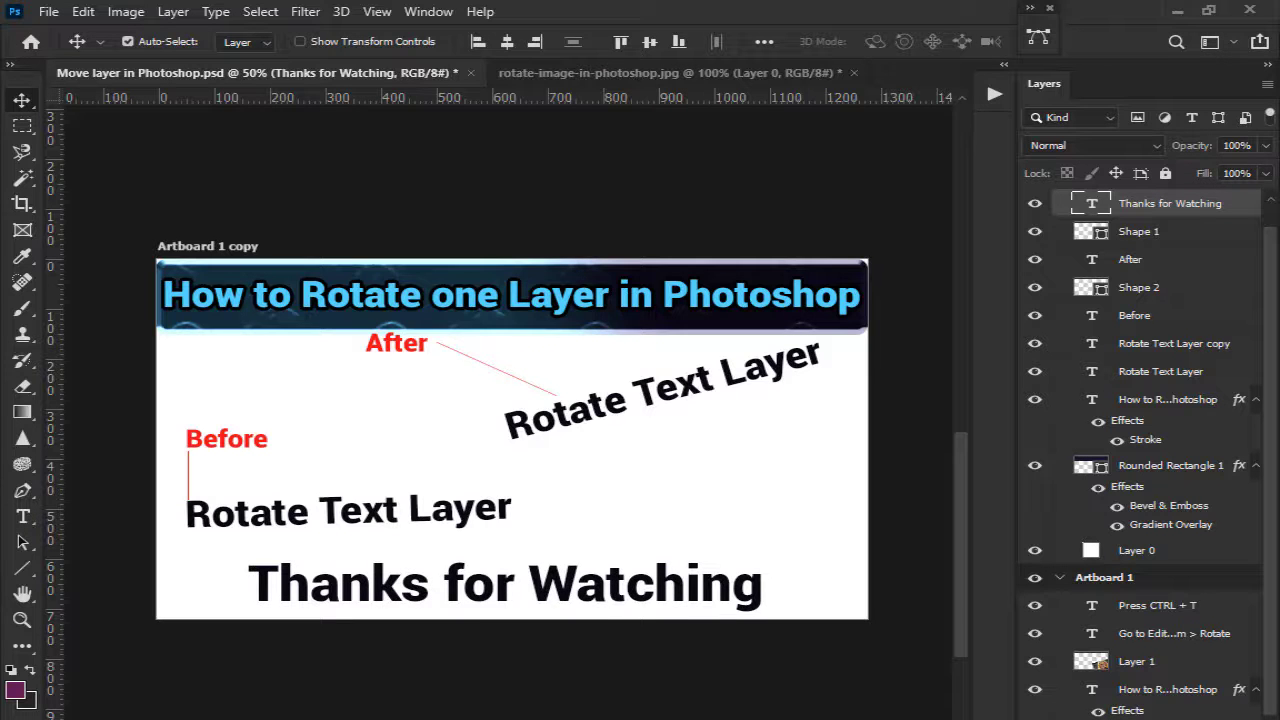